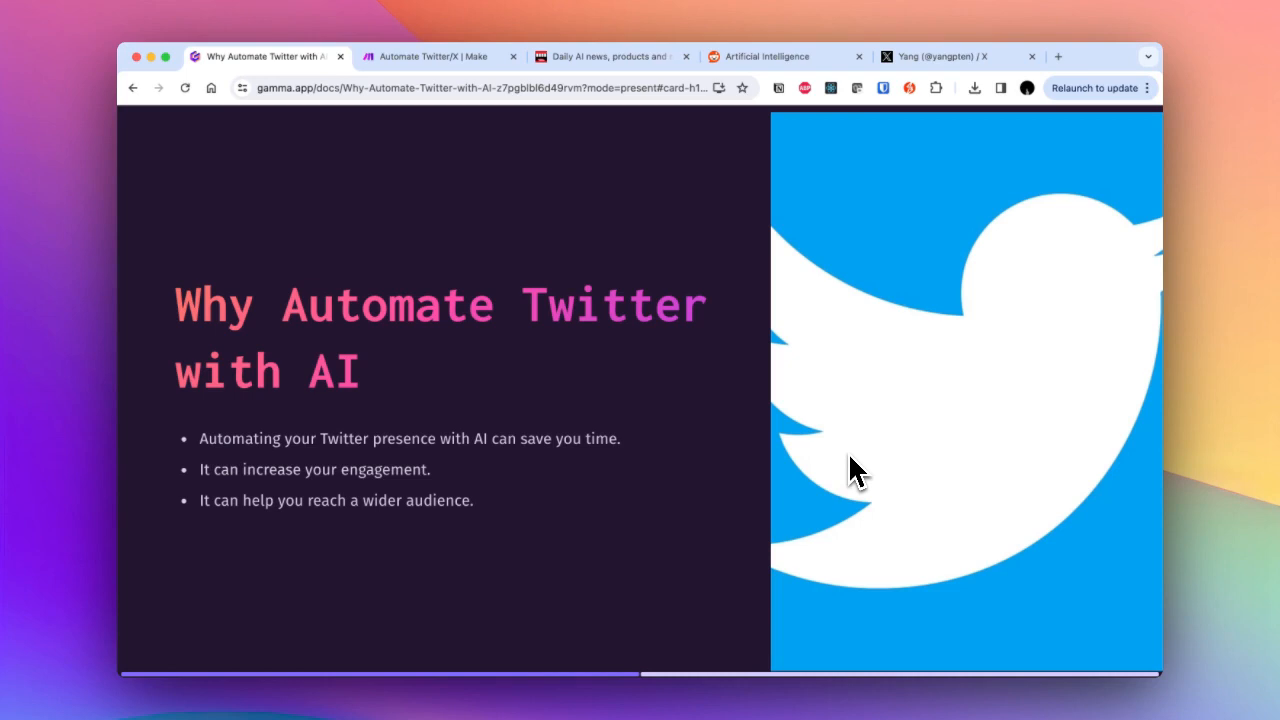
Advance to the three-step approach slide, exit the presentation and switch to the Automate Twitter/X scenario in Make.
key("Right")
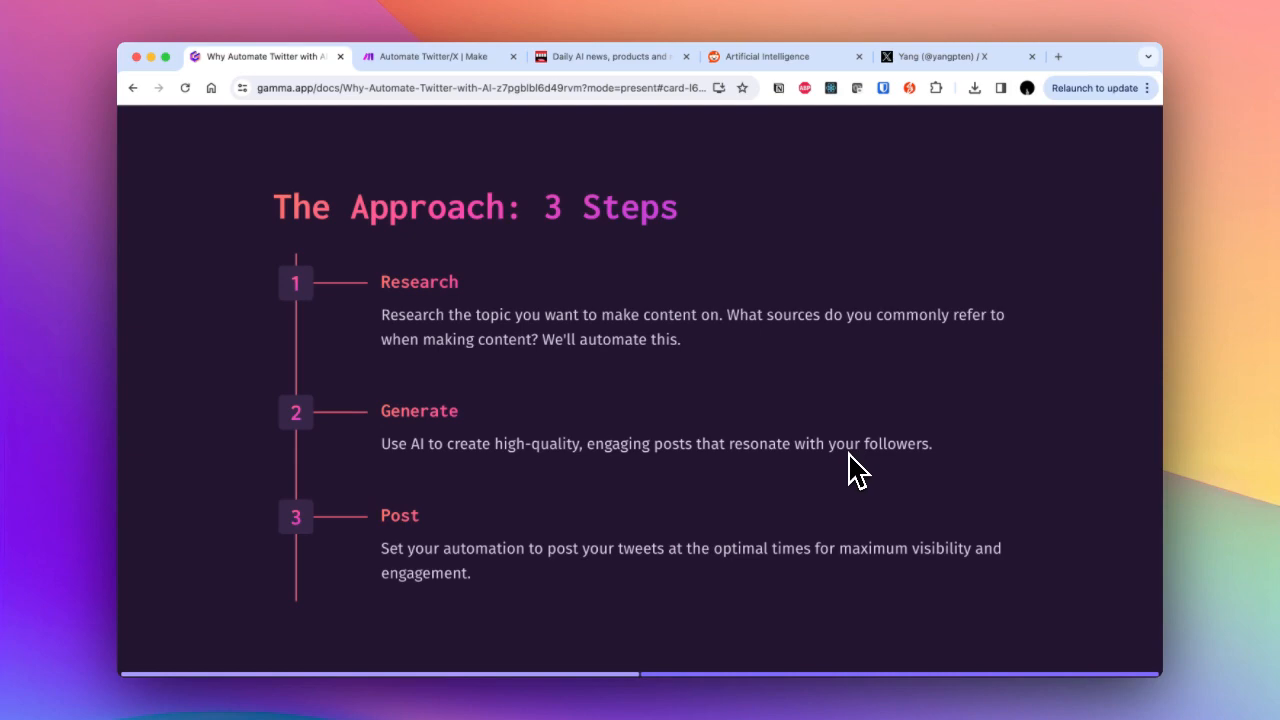
key("Escape")
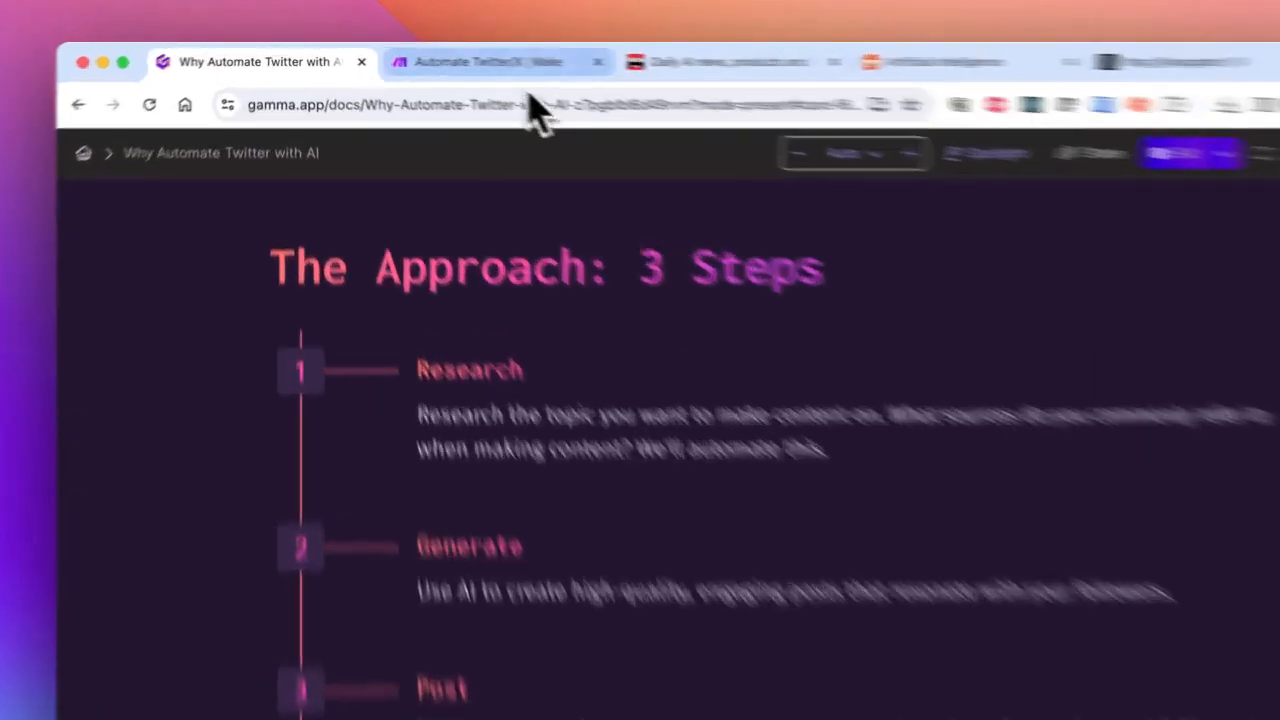
left_click(452, 62)
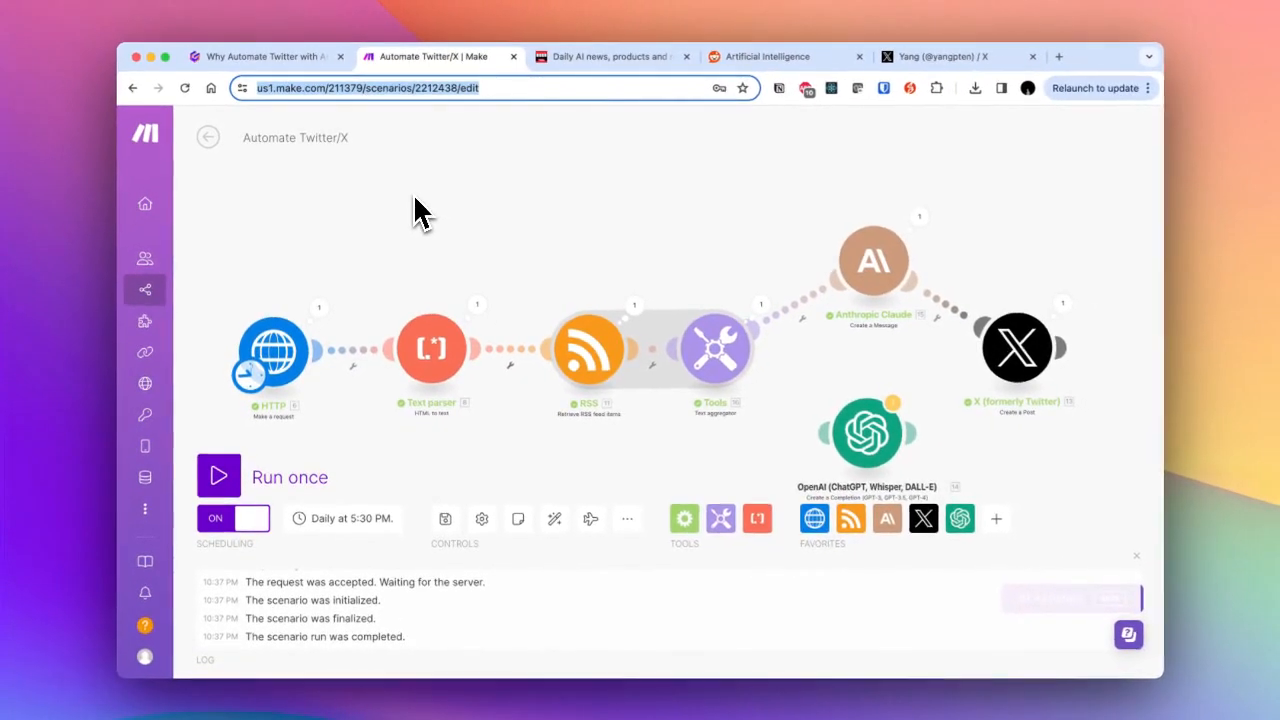
Select the HTTP, Text parser, RSS and Tools modules together, and look at the Ben's Bites news page.
left_click(537, 342)
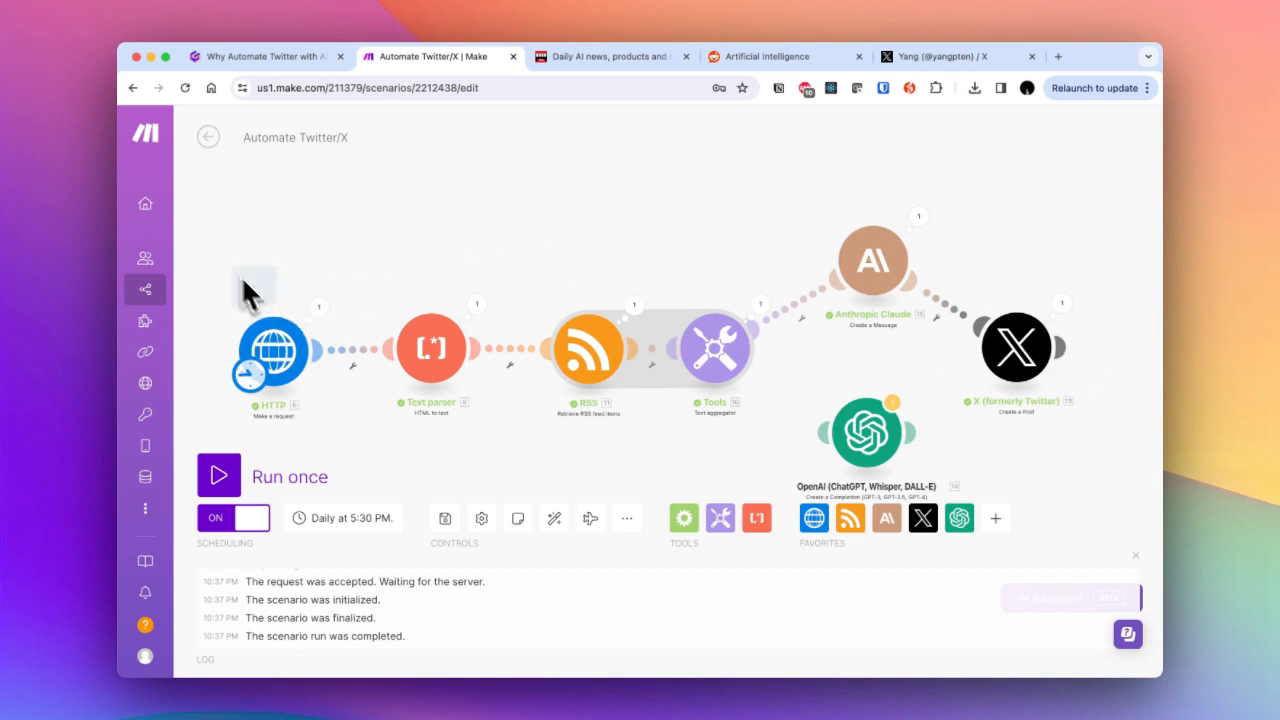
left_click_drag(243, 283, 778, 472)
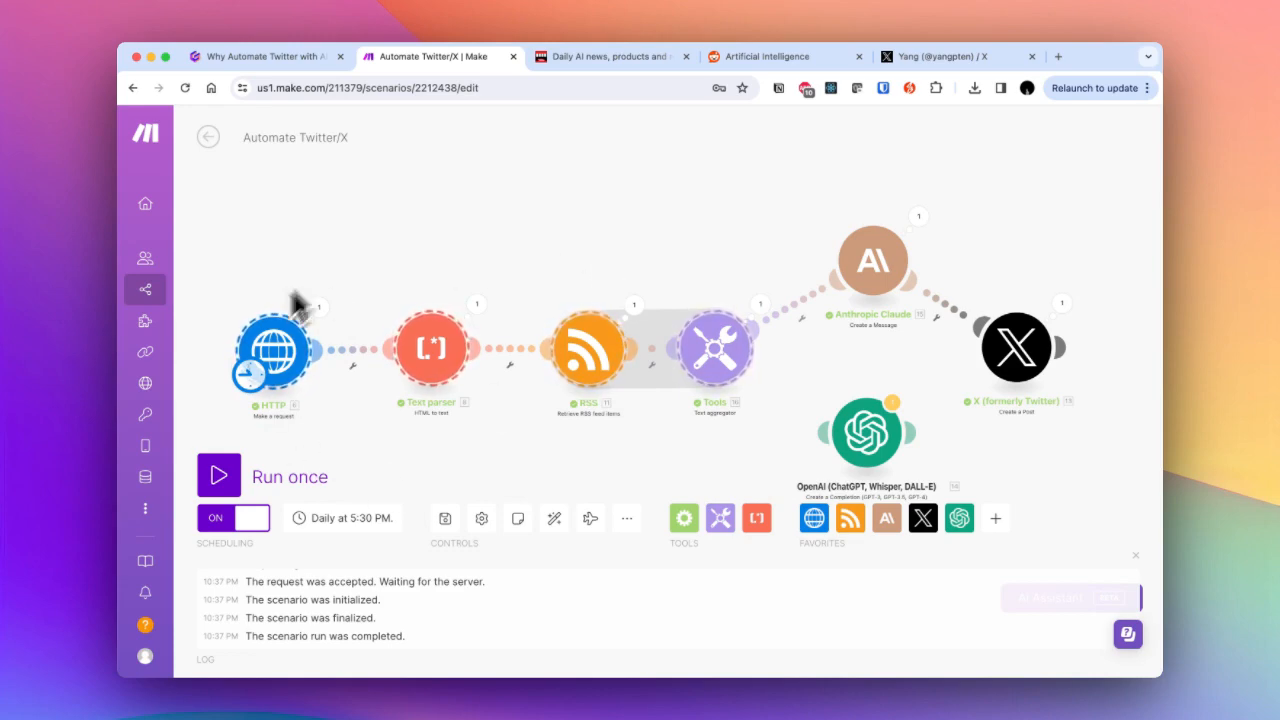
left_click(582, 58)
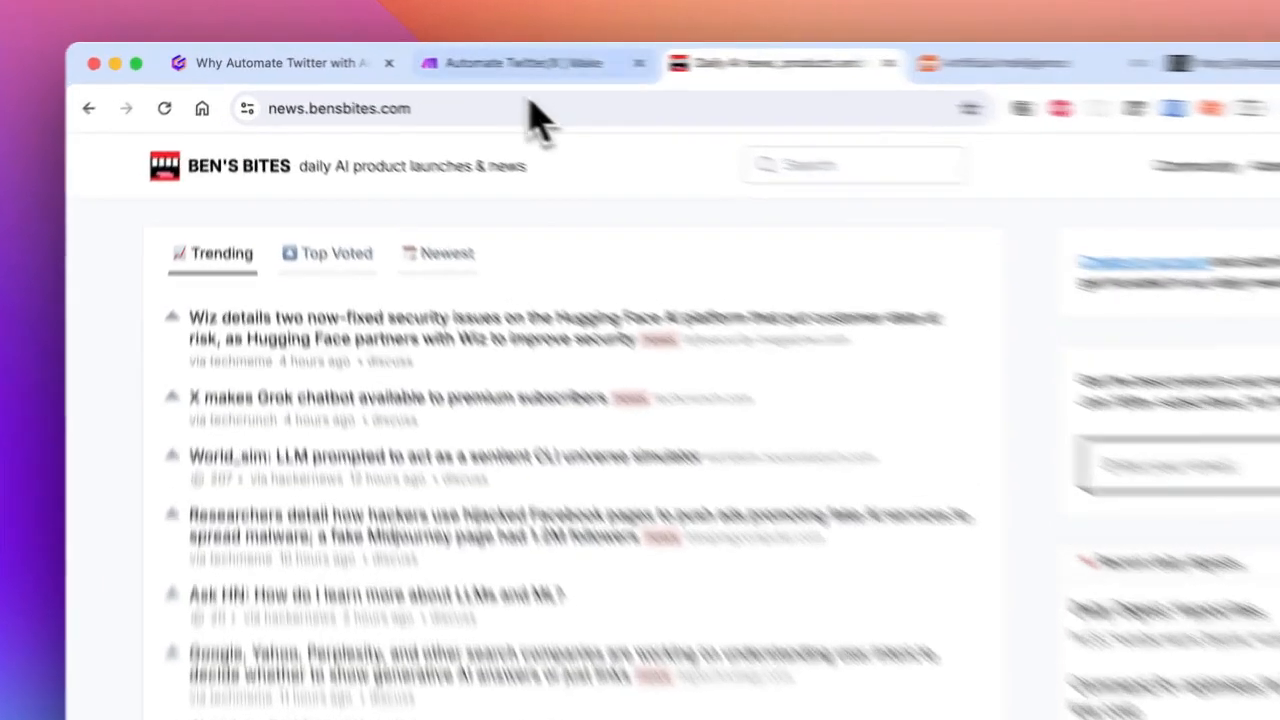
left_click(428, 60)
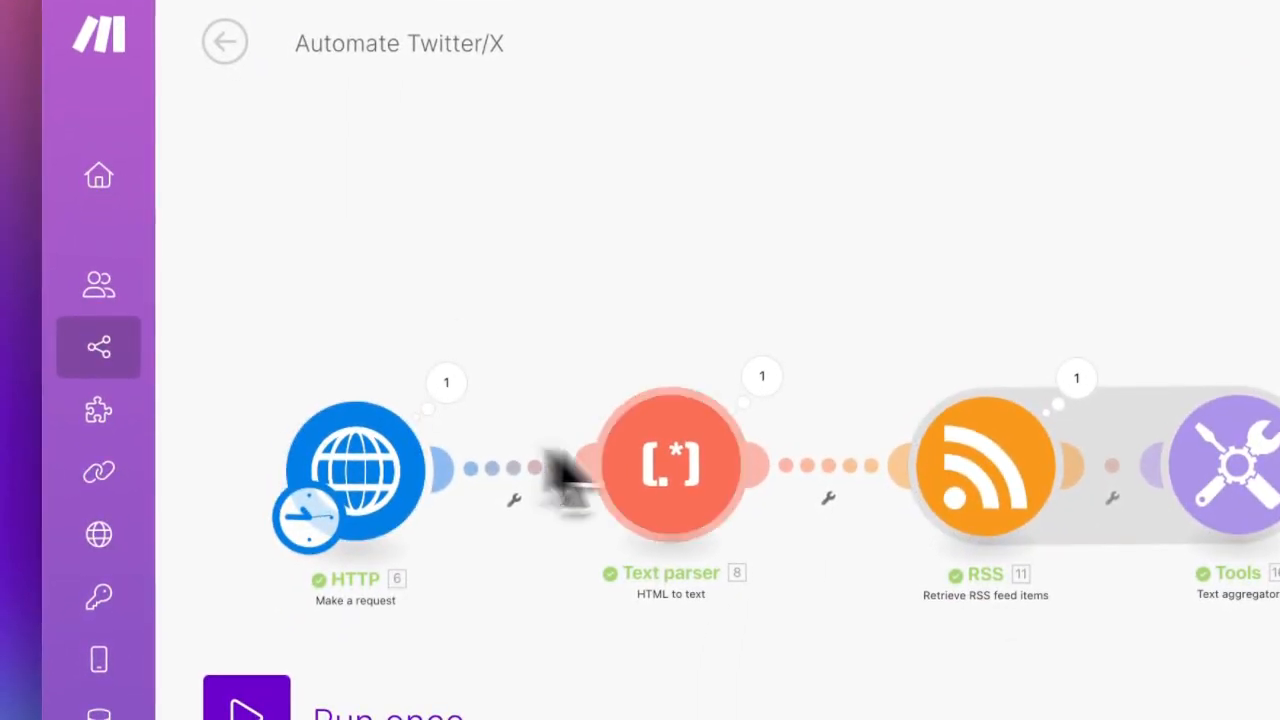
Review the HTTP module's URL and request method options, and look at the Text parser module.
left_click(412, 492)
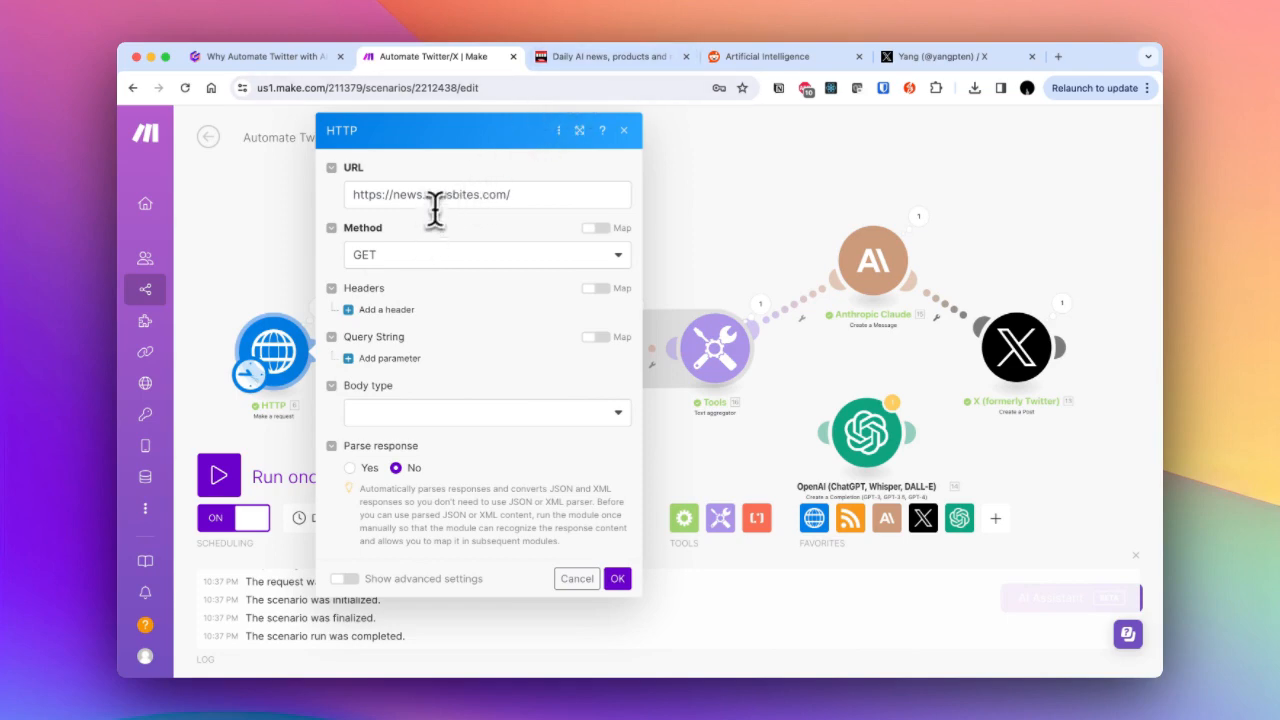
left_click(465, 198)
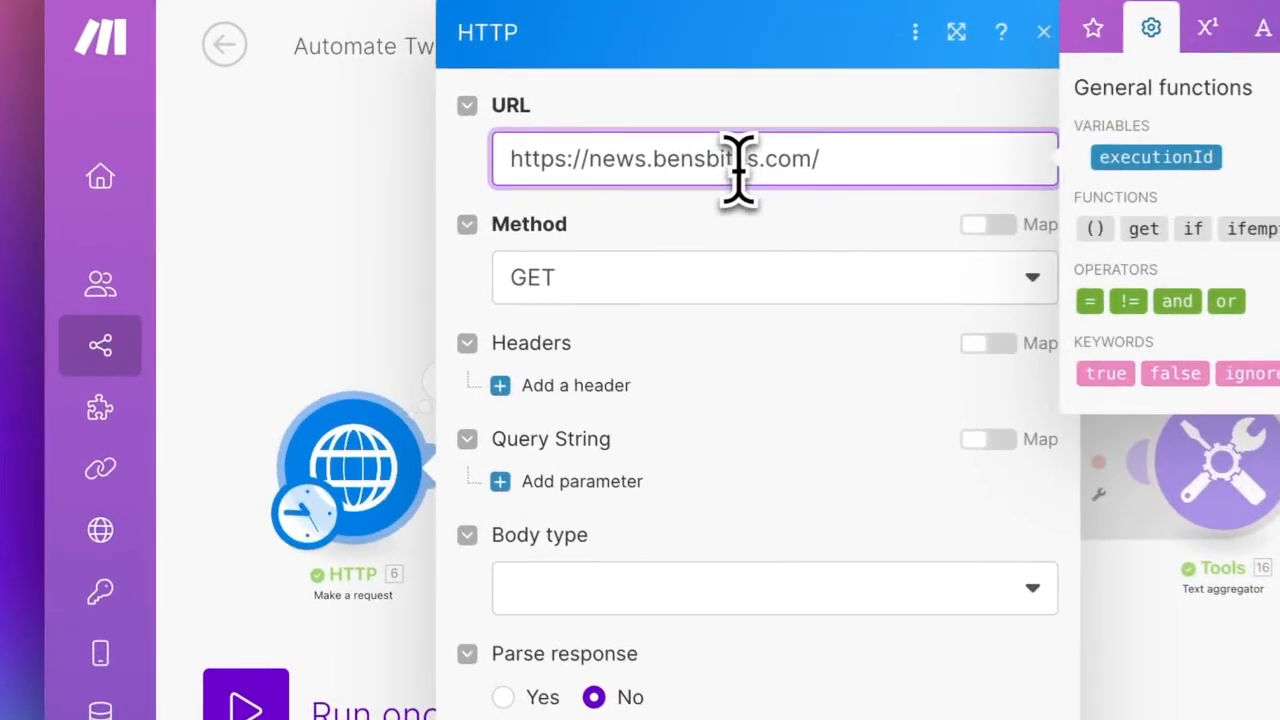
left_click(690, 300)
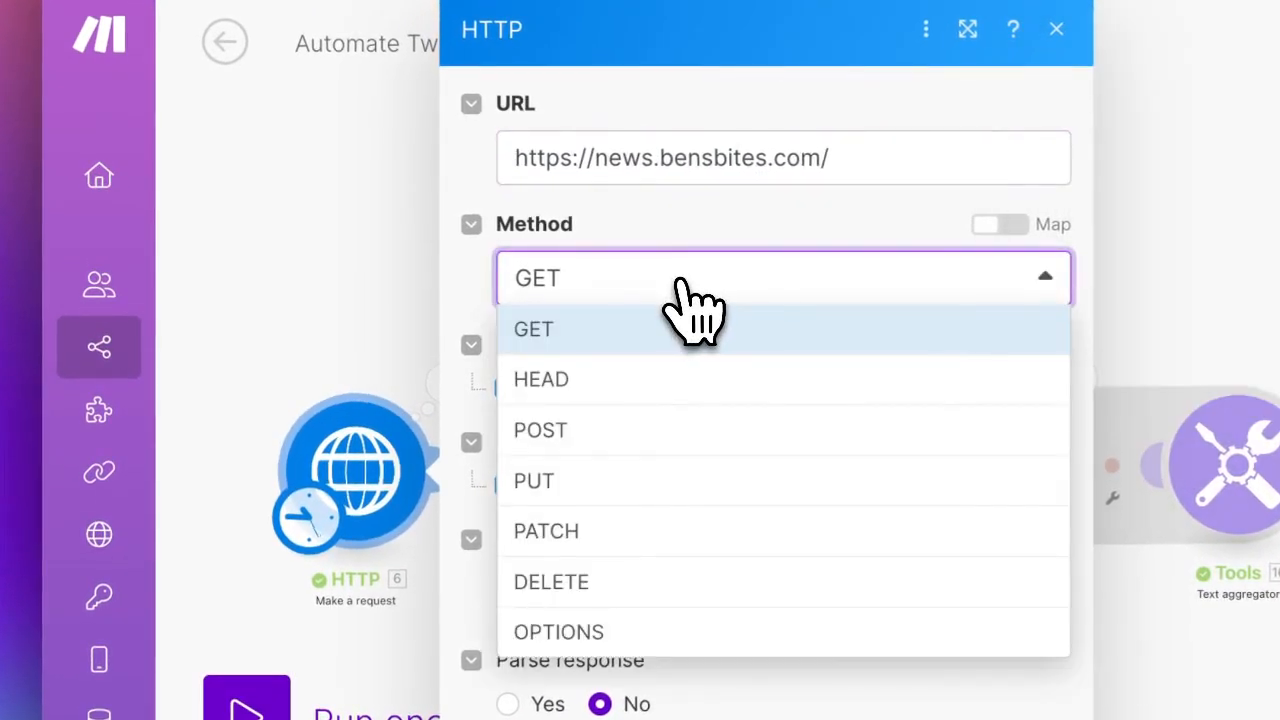
left_click(337, 297)
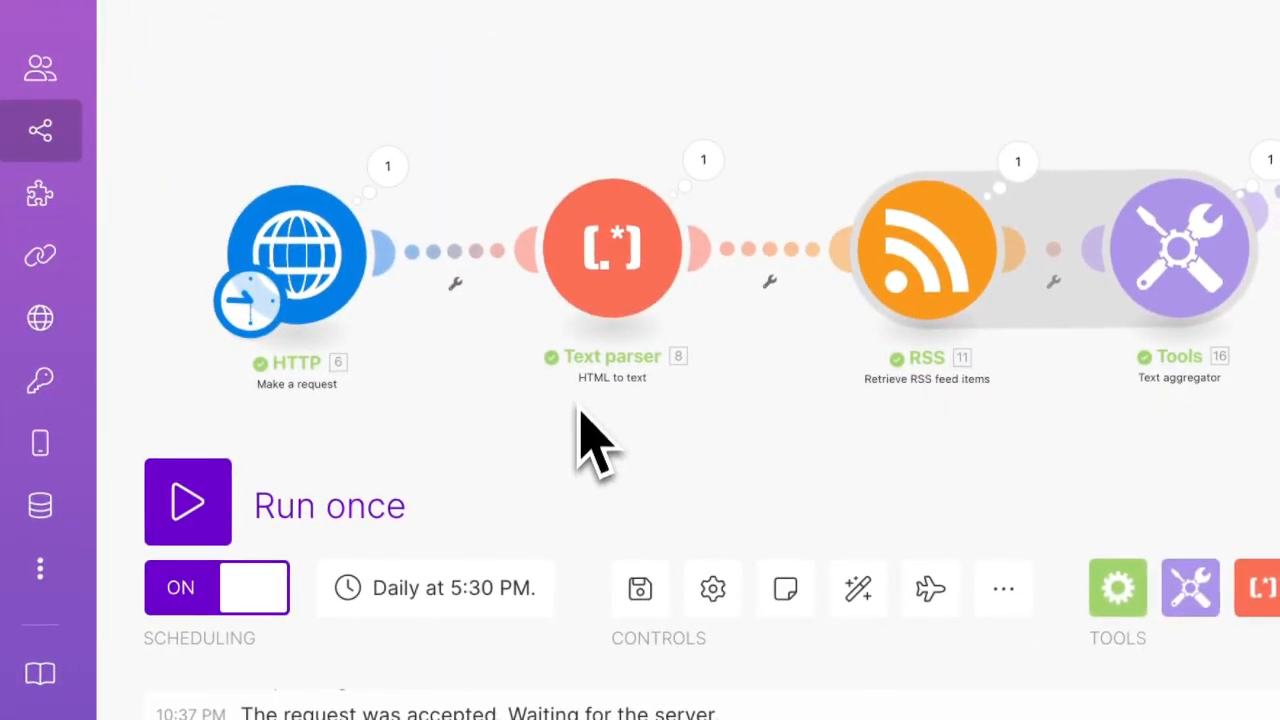
left_click(626, 300)
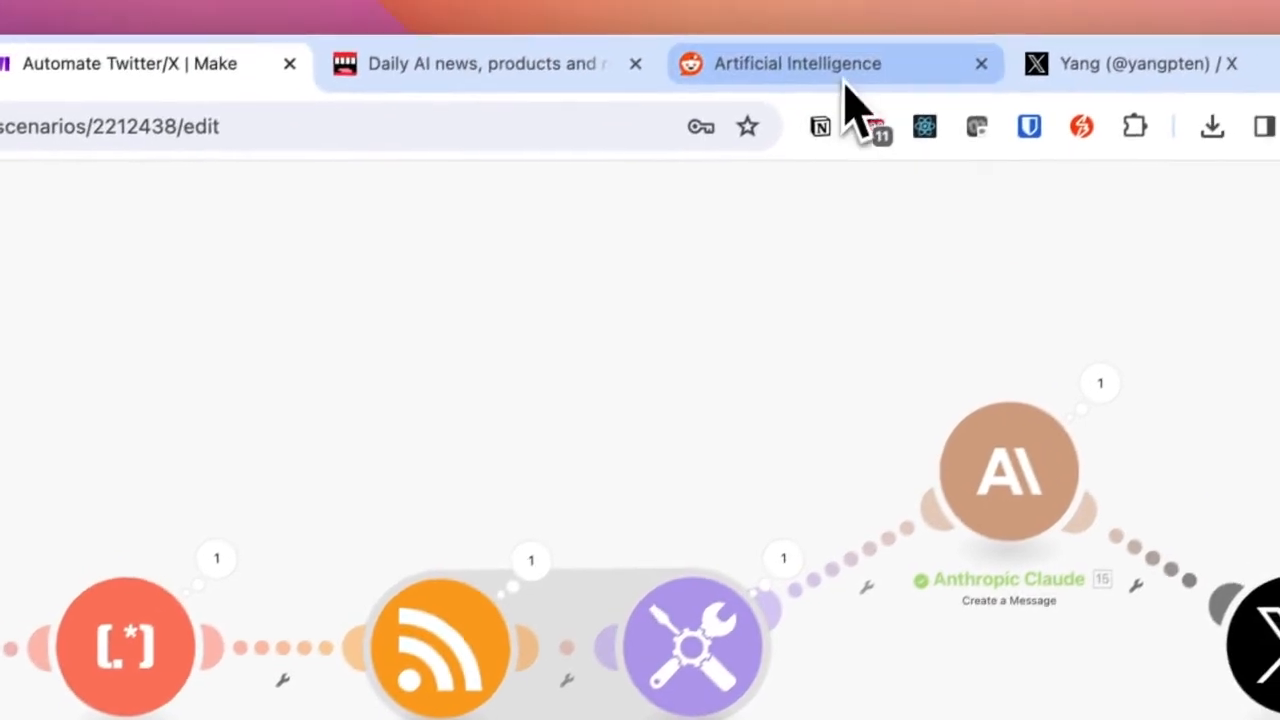
Look through today's top News posts in the r/artificial subreddit on Reddit.
left_click(845, 75)
scroll(450, 225, "up", 5)
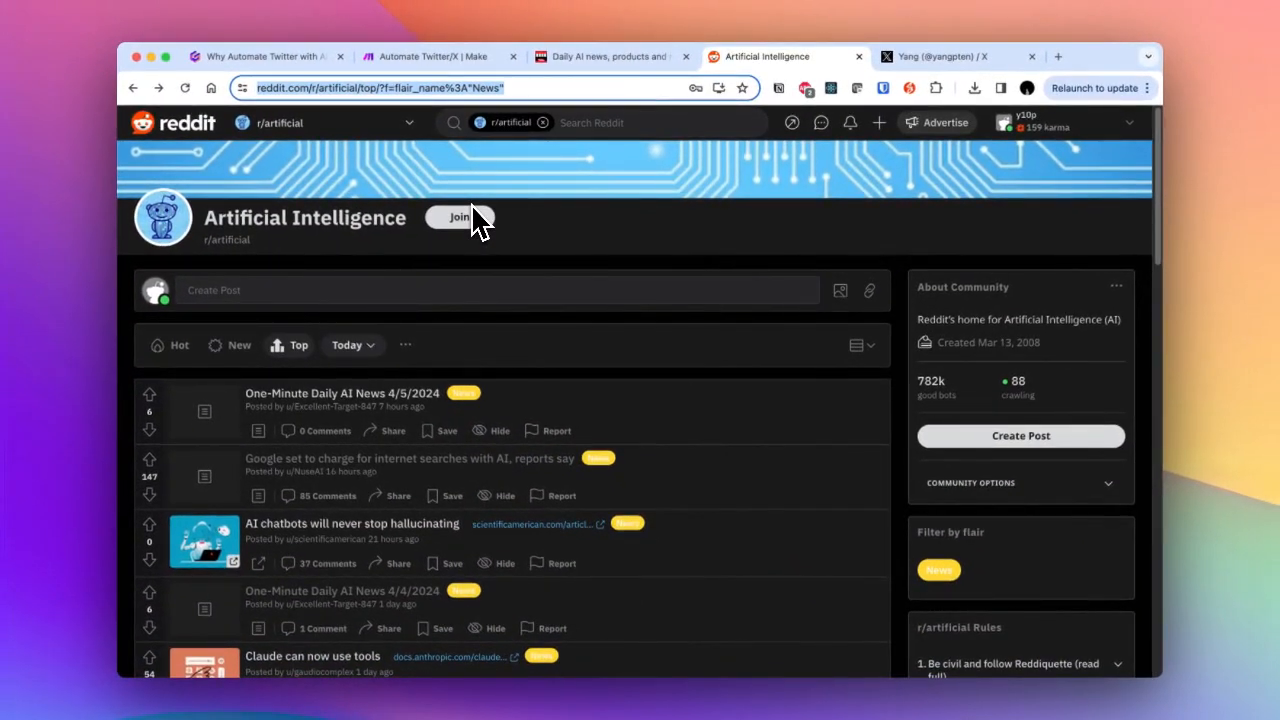
scroll(500, 440, "down", 8)
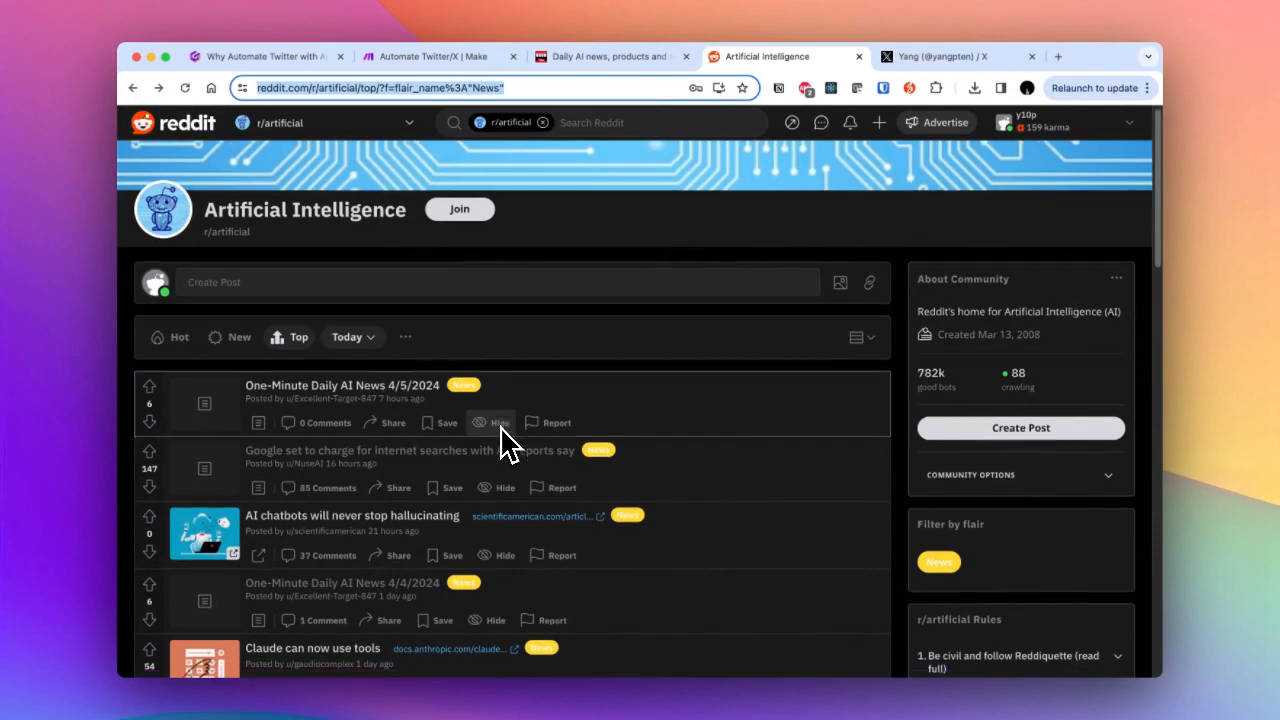
scroll(500, 440, "up", 5)
scroll(450, 400, "up", 4)
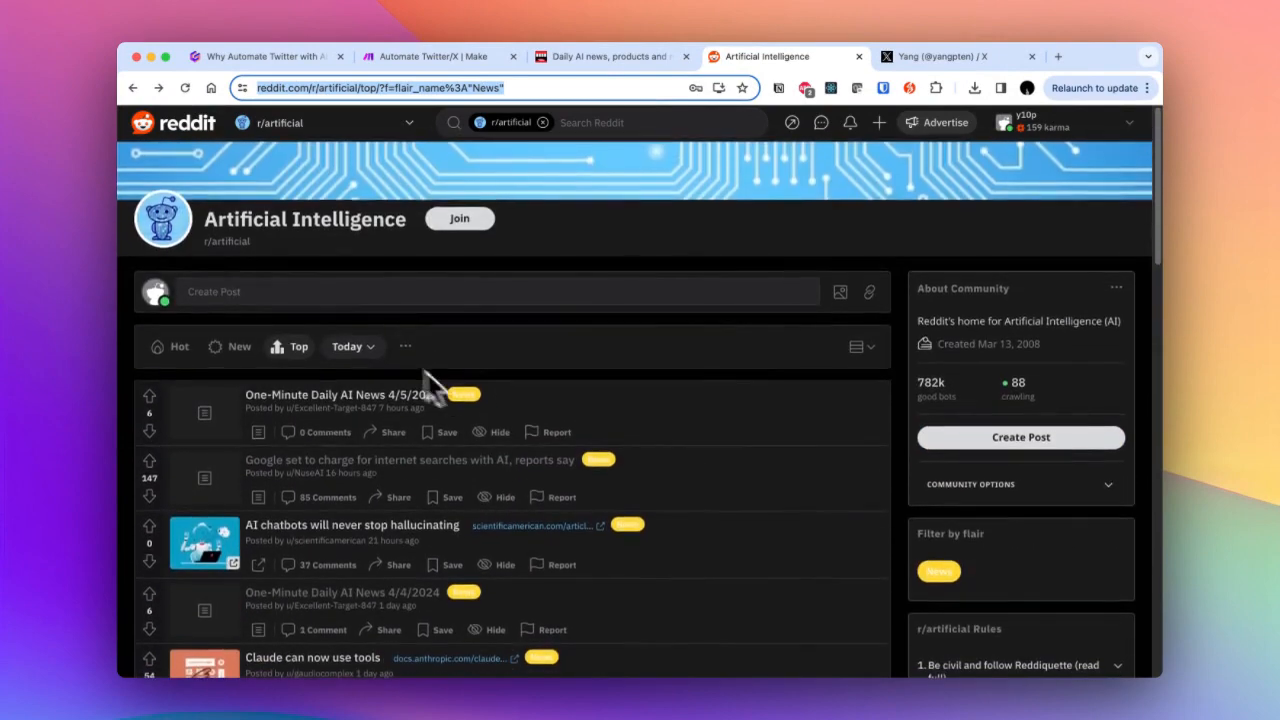
scroll(463, 434, "down", 5)
scroll(463, 434, "up", 5)
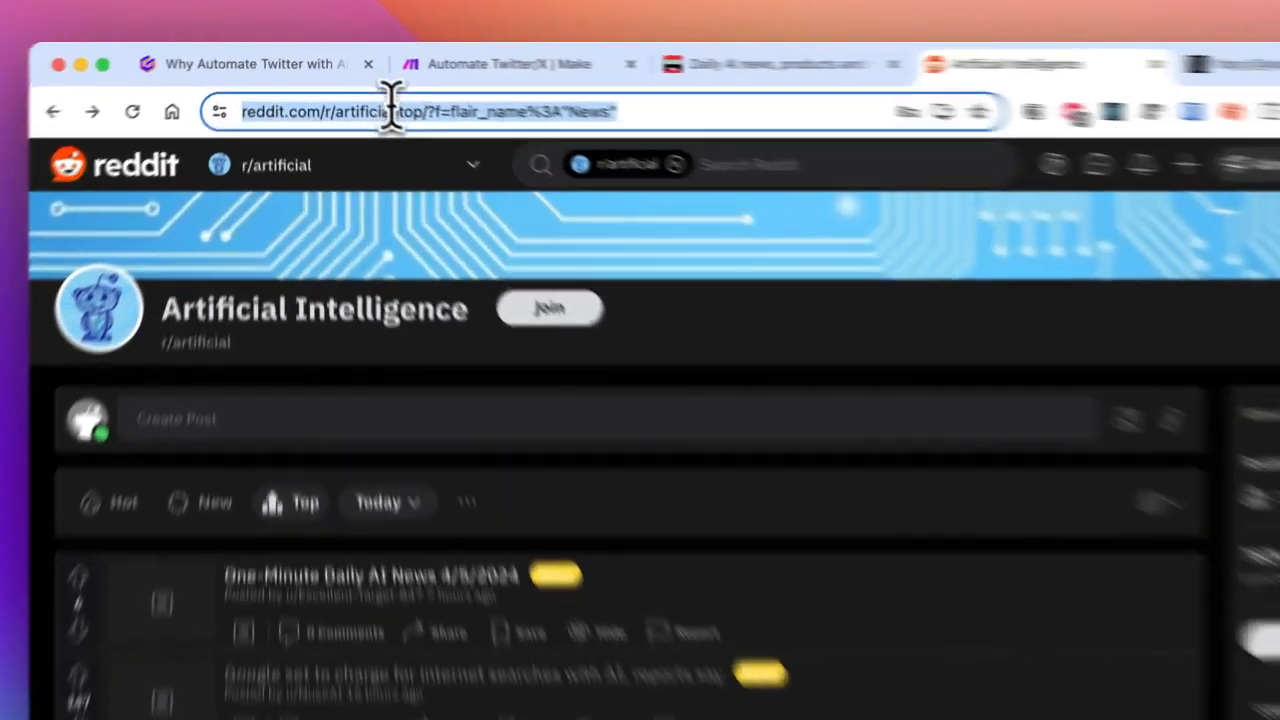
left_click(442, 88)
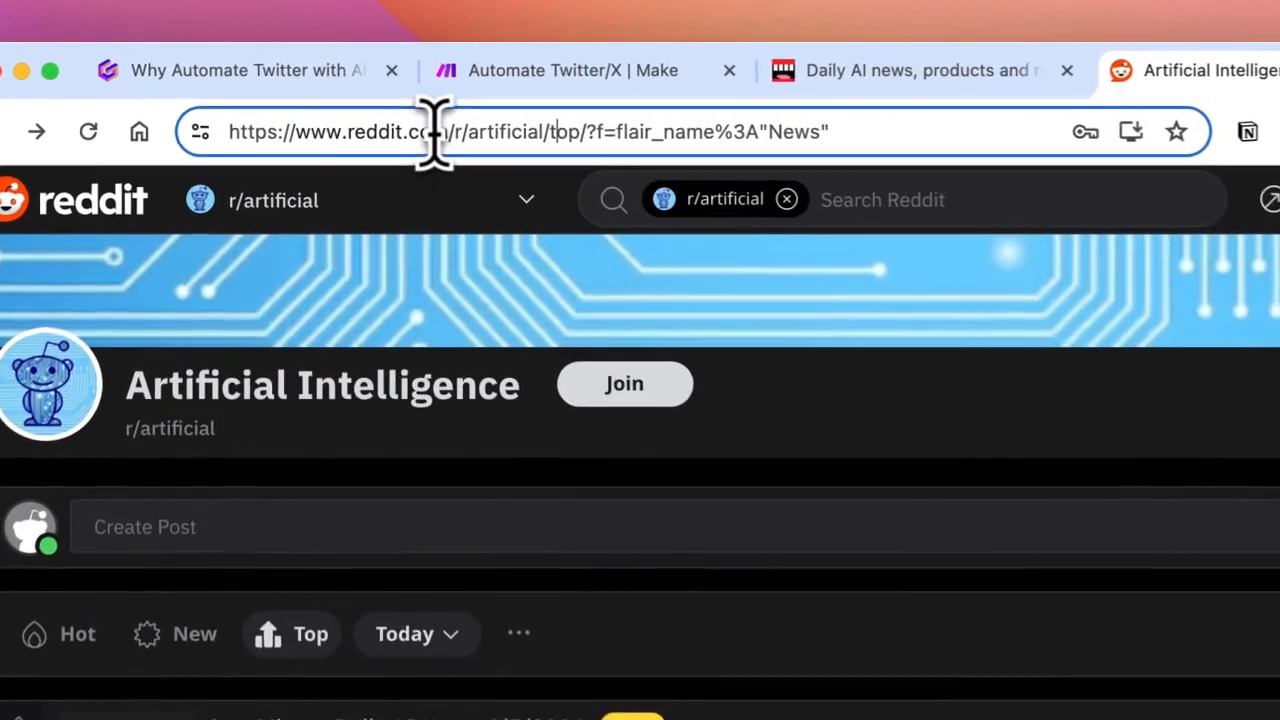
type("/")
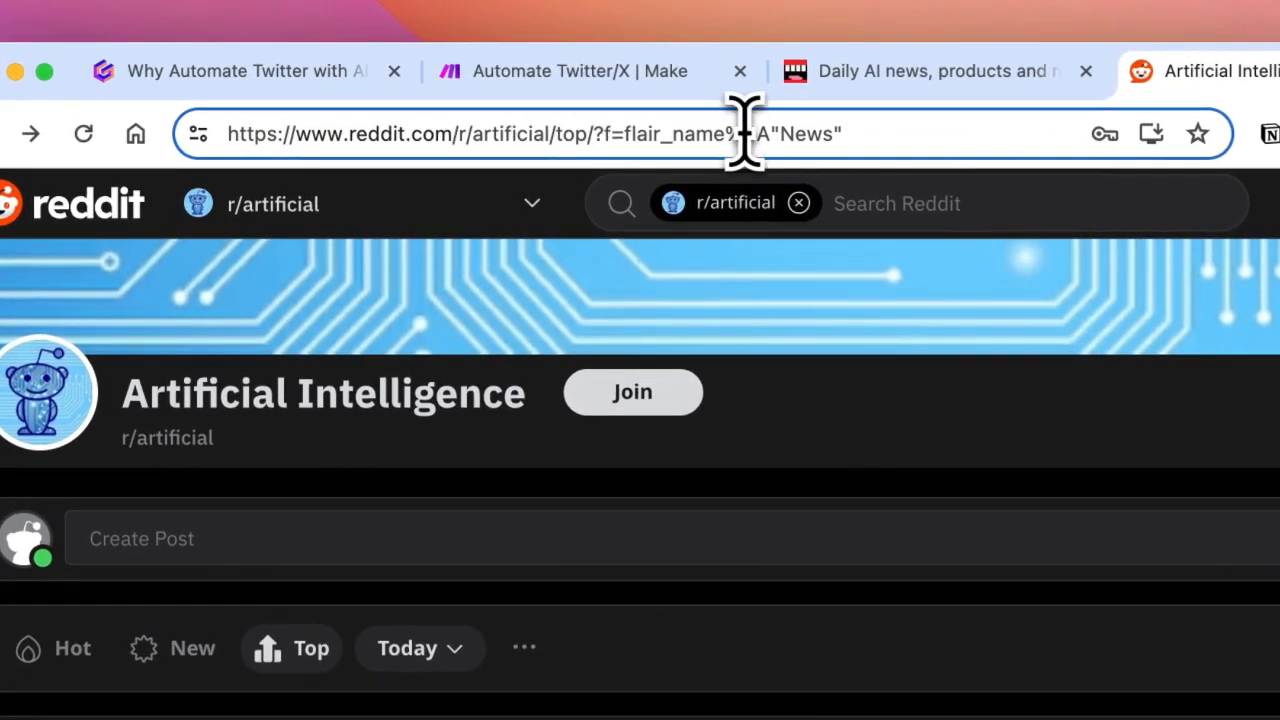
key("Left")
key("Left")
key("Left")
key("Left")
key("Left")
key("Left")
key("Left")
key("Left")
key("Left")
key("Left")
key("Left")
key("Left")
key("Left")
key("Left")
key("BackSpace")
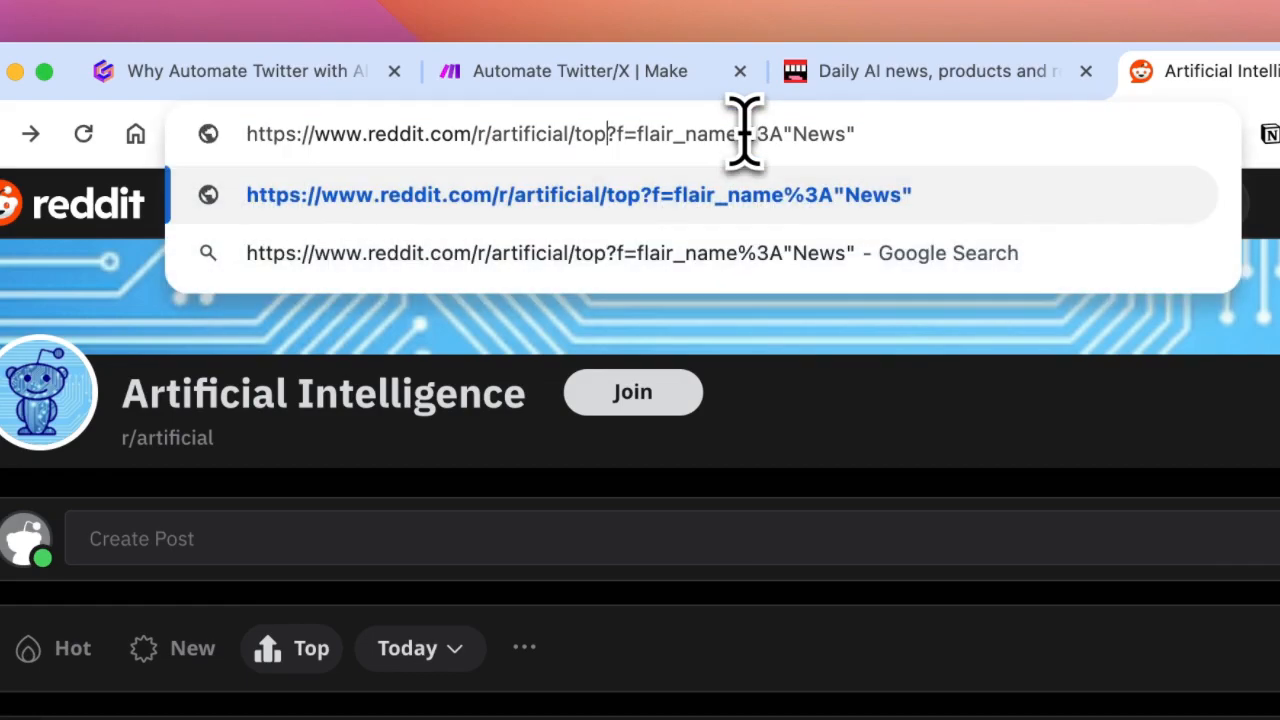
type(".rss")
key("Return")
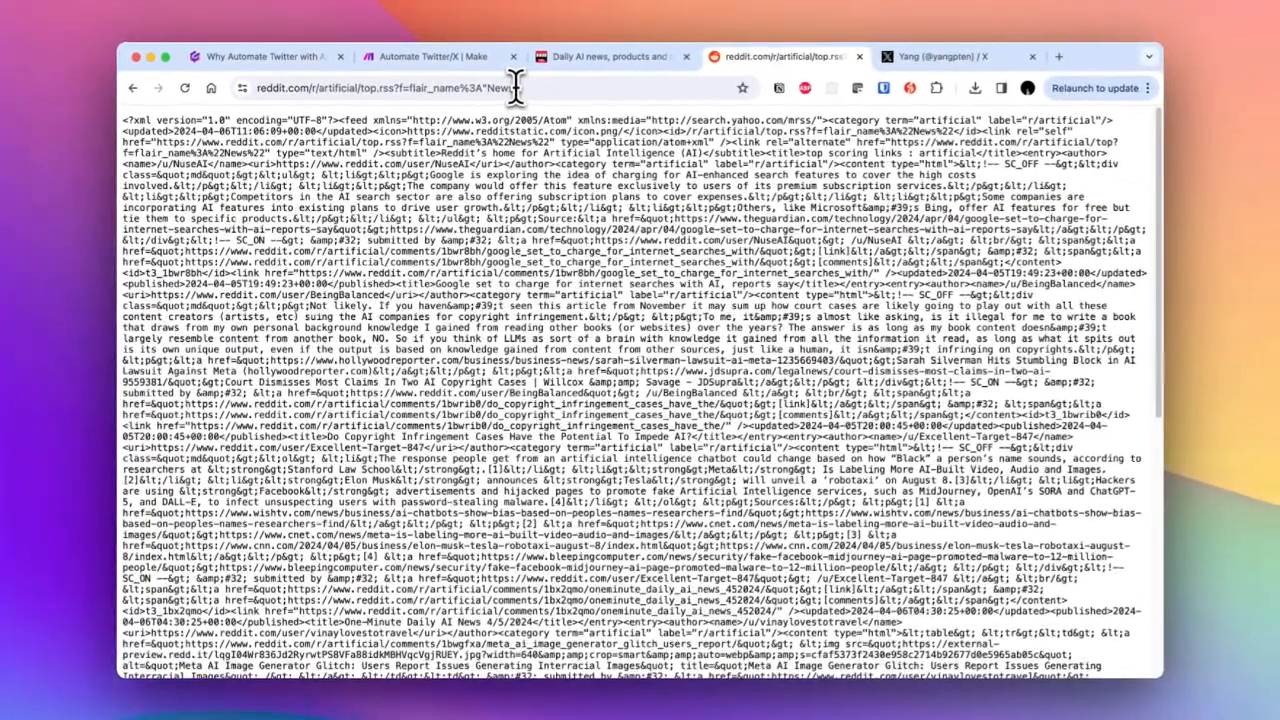
Select the feed's address, return to the Make scenario and check the RSS module's URL and maximum number of returned items.
left_click(515, 87)
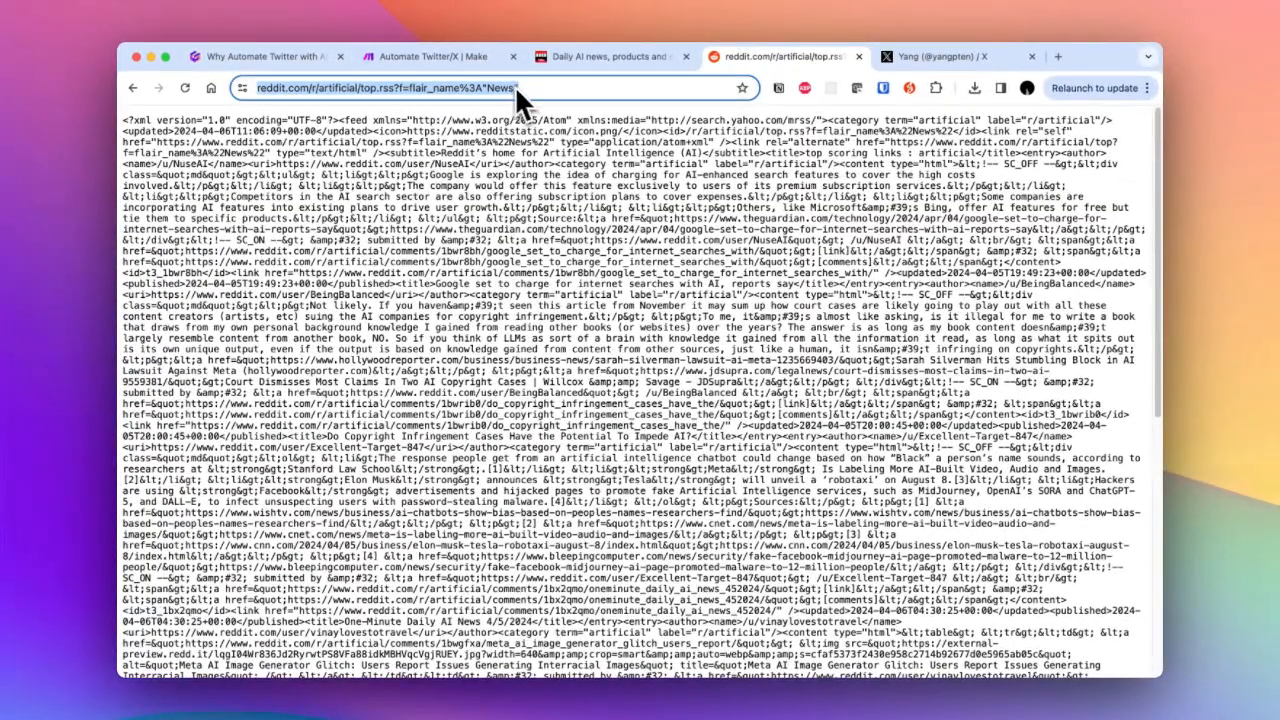
left_click(466, 60)
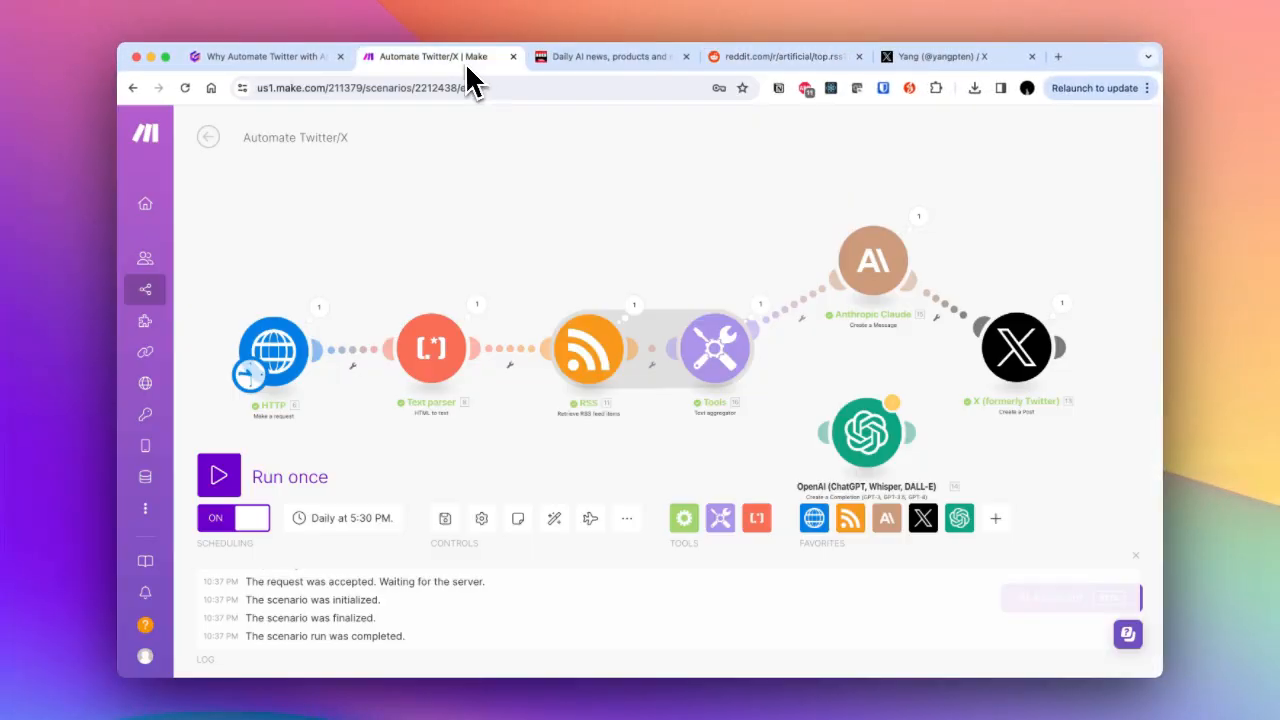
left_click(590, 348)
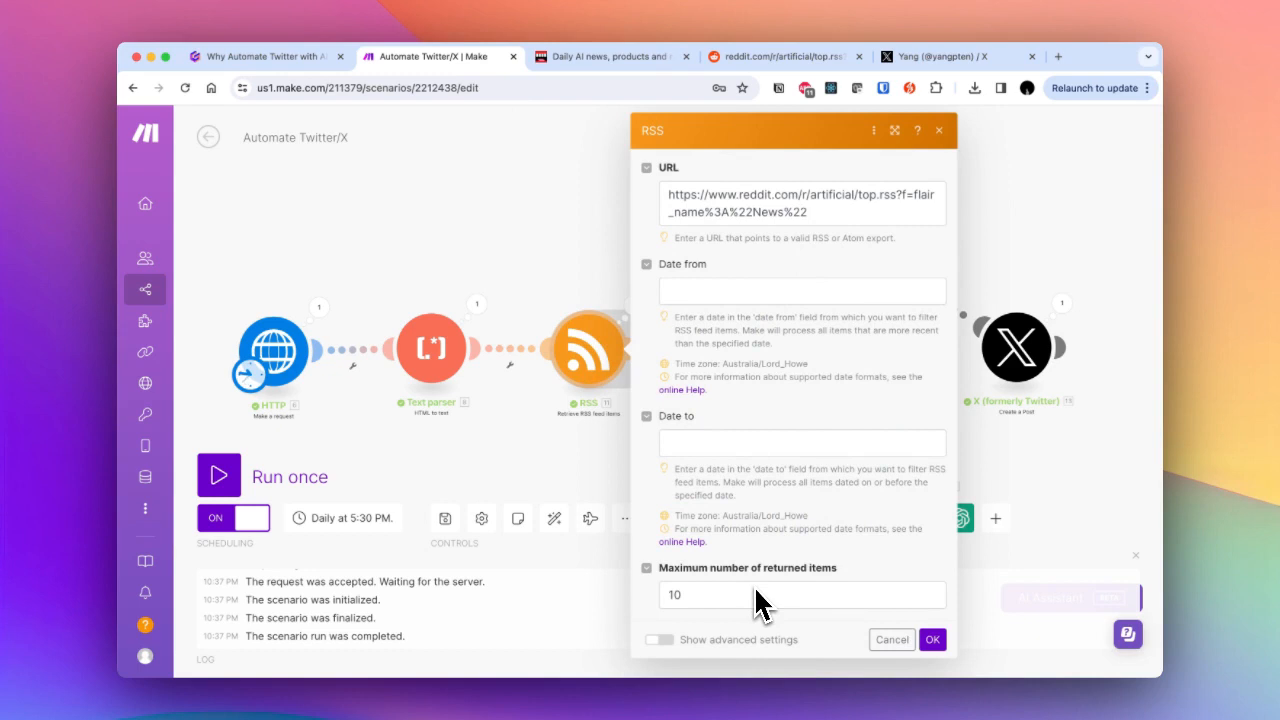
left_click(500, 263)
Compare the RSS module's settings with the text aggregator's source module, row separator and text mapping.
left_click(715, 350)
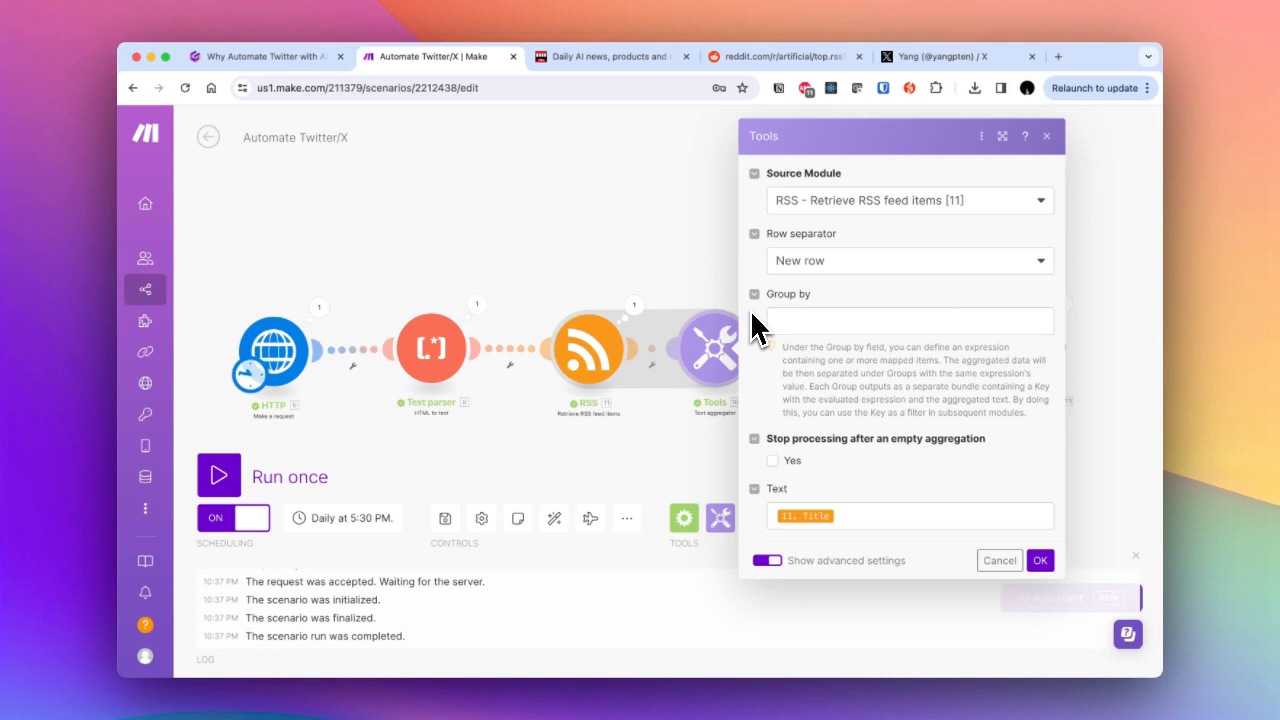
left_click(586, 362)
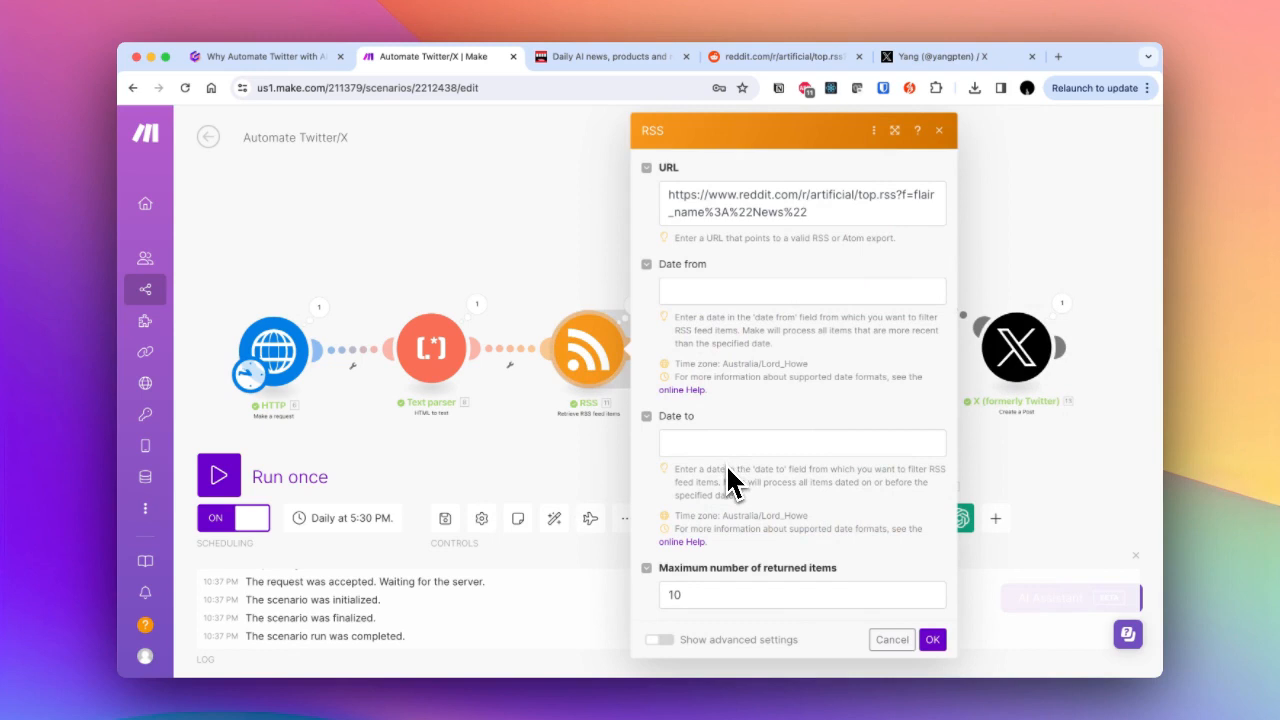
left_click(588, 252)
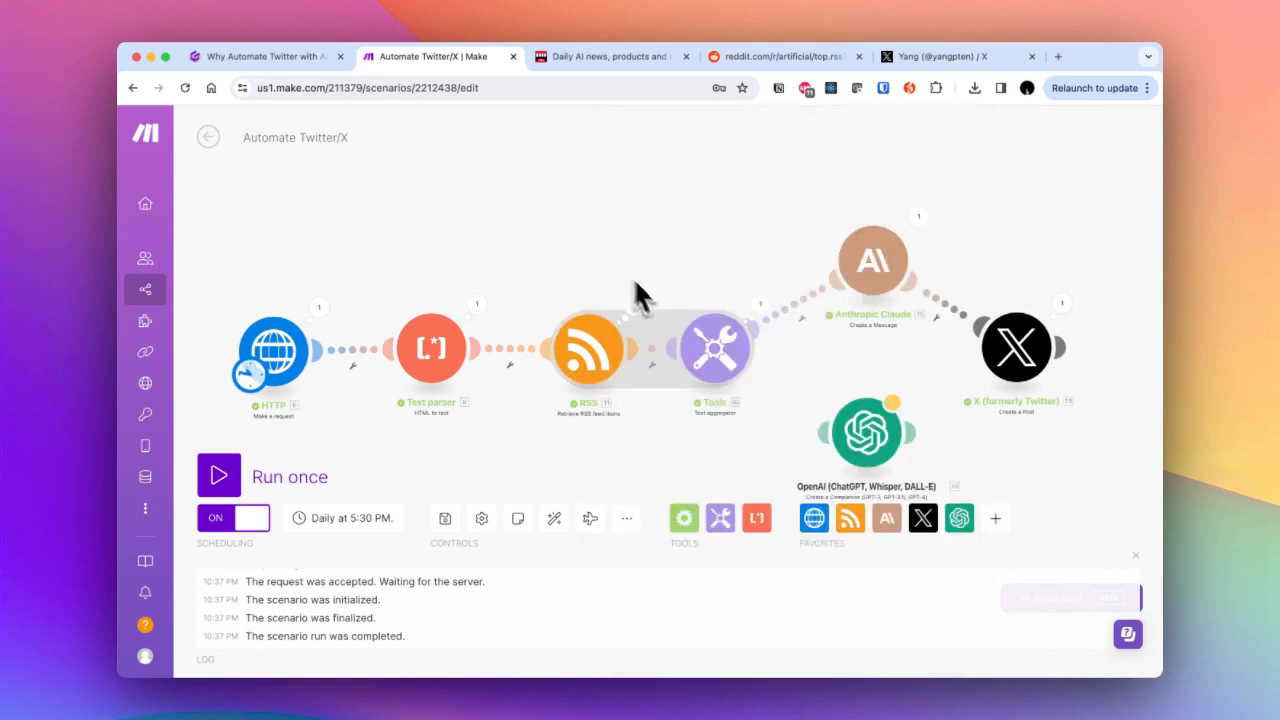
left_click(712, 345)
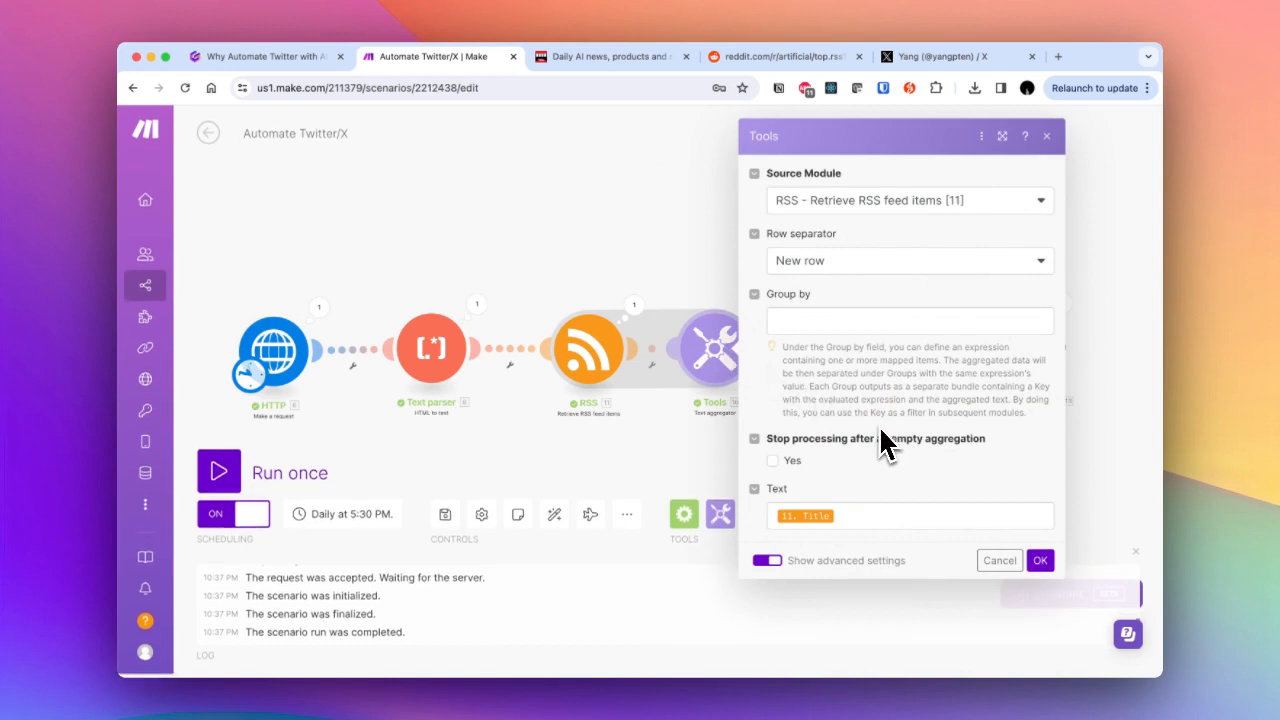
left_click(558, 196)
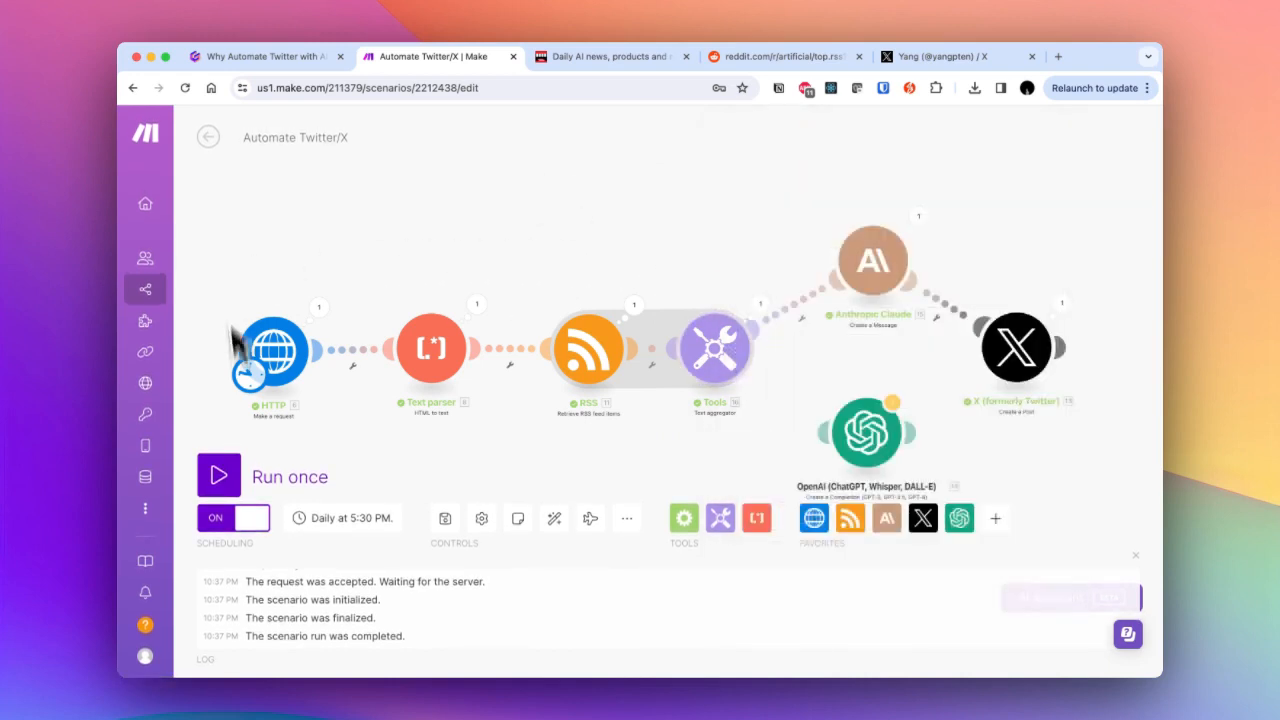
Select the Anthropic Claude and OpenAI modules together on the scenario canvas.
left_click_drag(768, 176, 742, 176)
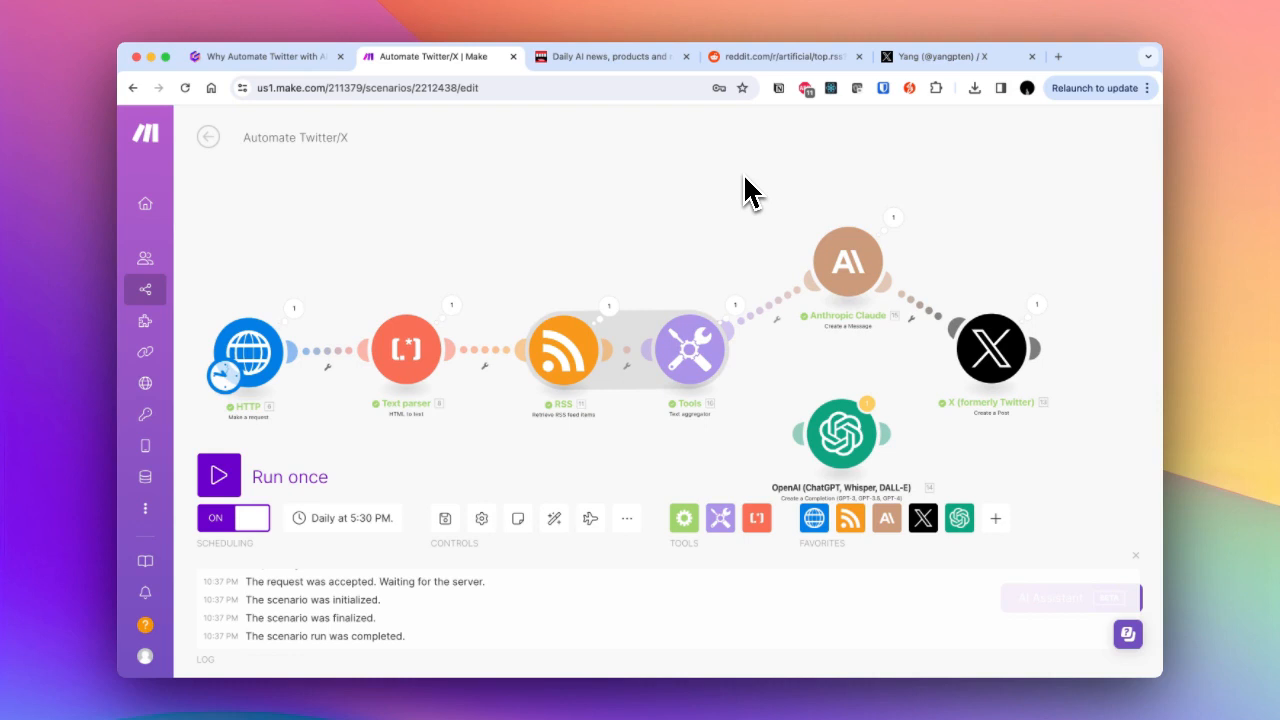
left_click_drag(781, 184, 802, 490)
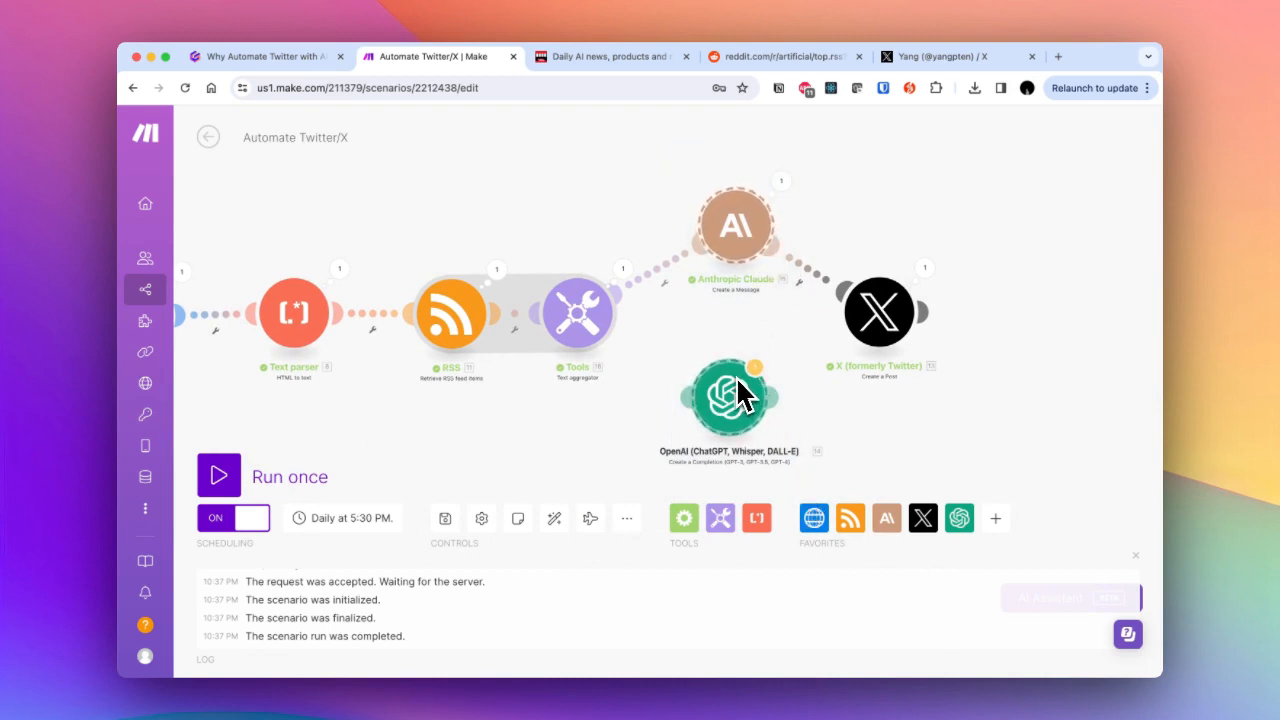
left_click(858, 223)
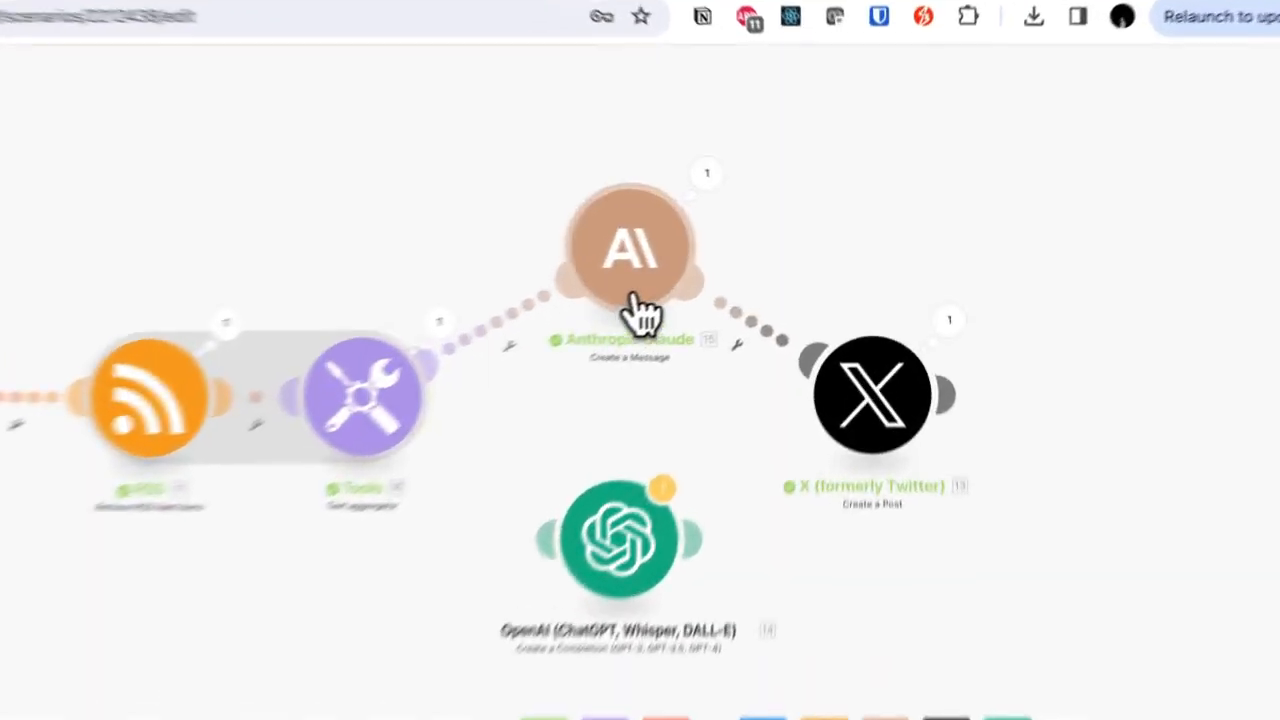
Open the Anthropic Claude module and review its model, maximum tokens, user message and system prompt settings.
left_click(740, 240)
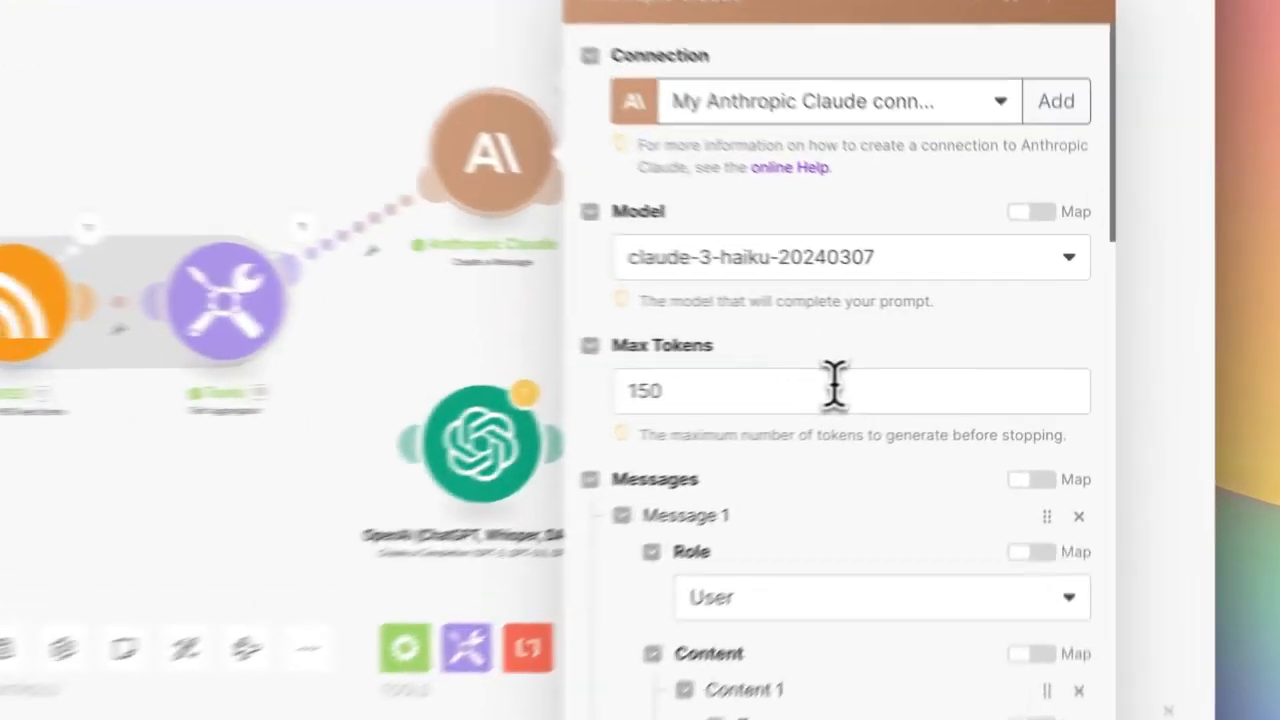
left_click(950, 366)
left_click(885, 357)
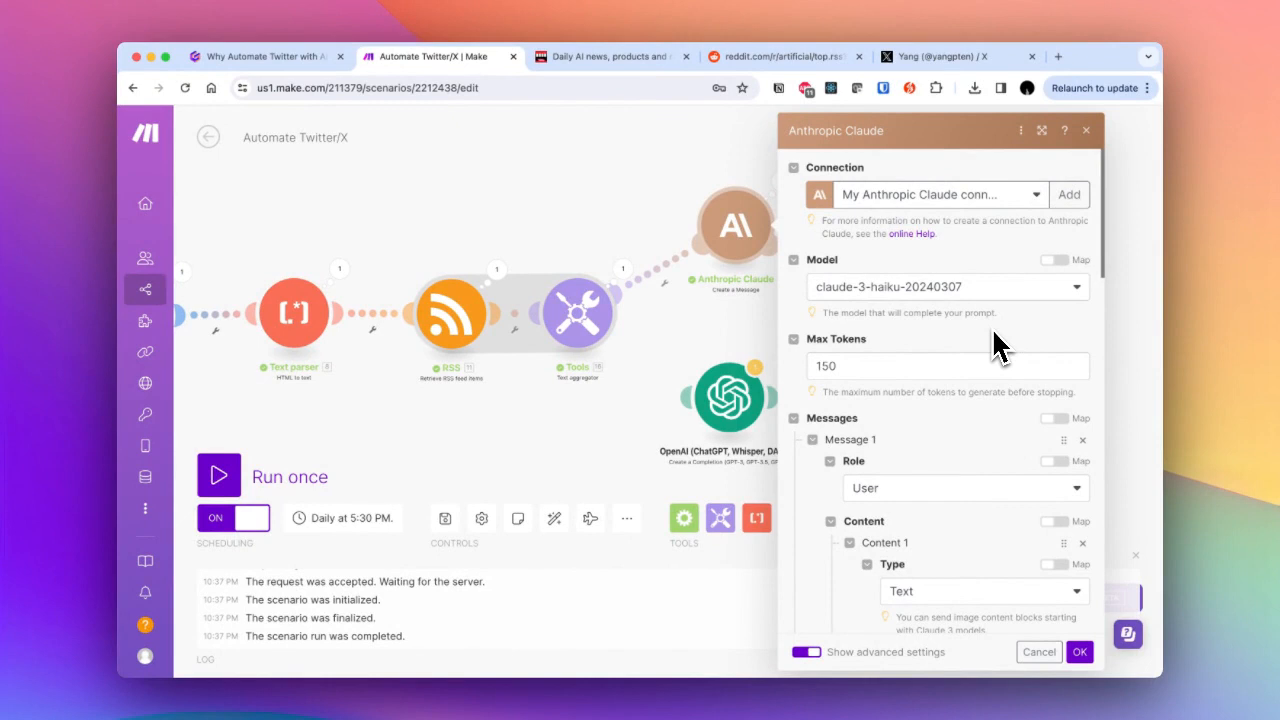
scroll(985, 329, "down", 2)
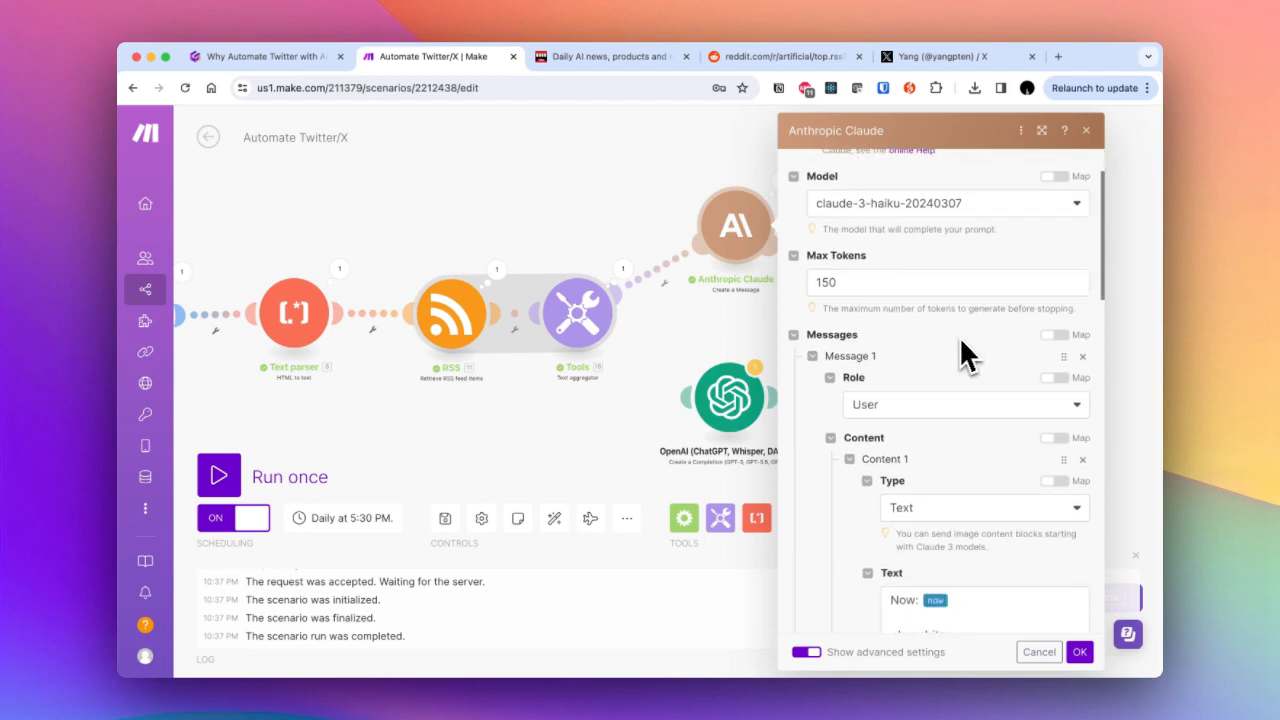
scroll(900, 425, "down", 3)
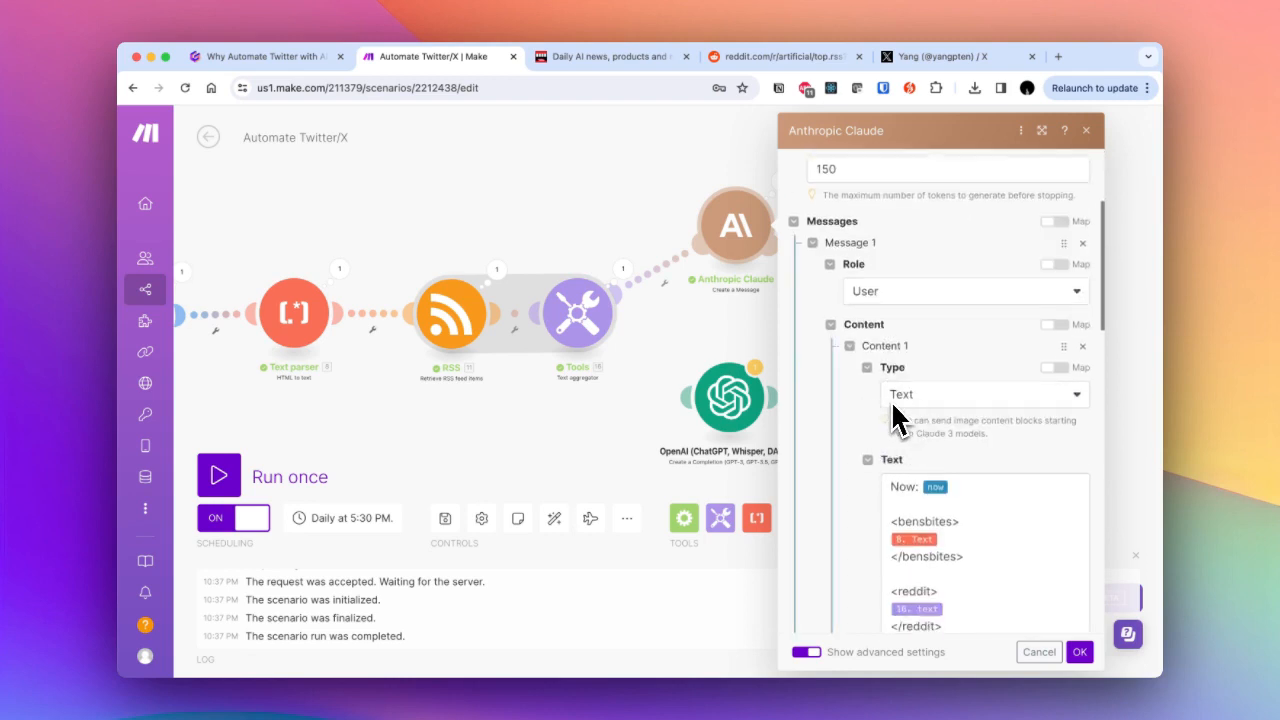
scroll(891, 405, "down", 5)
scroll(897, 420, "down", 3)
scroll(894, 420, "up", 3)
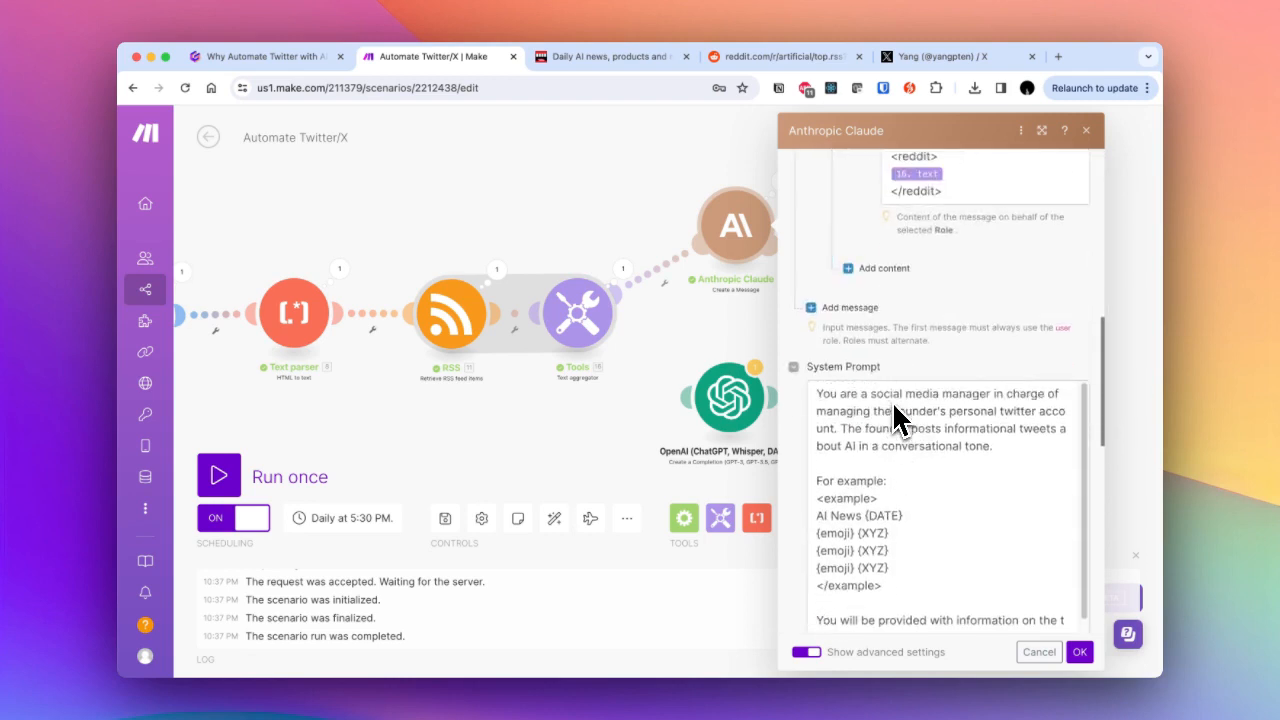
scroll(980, 366, "down", 3)
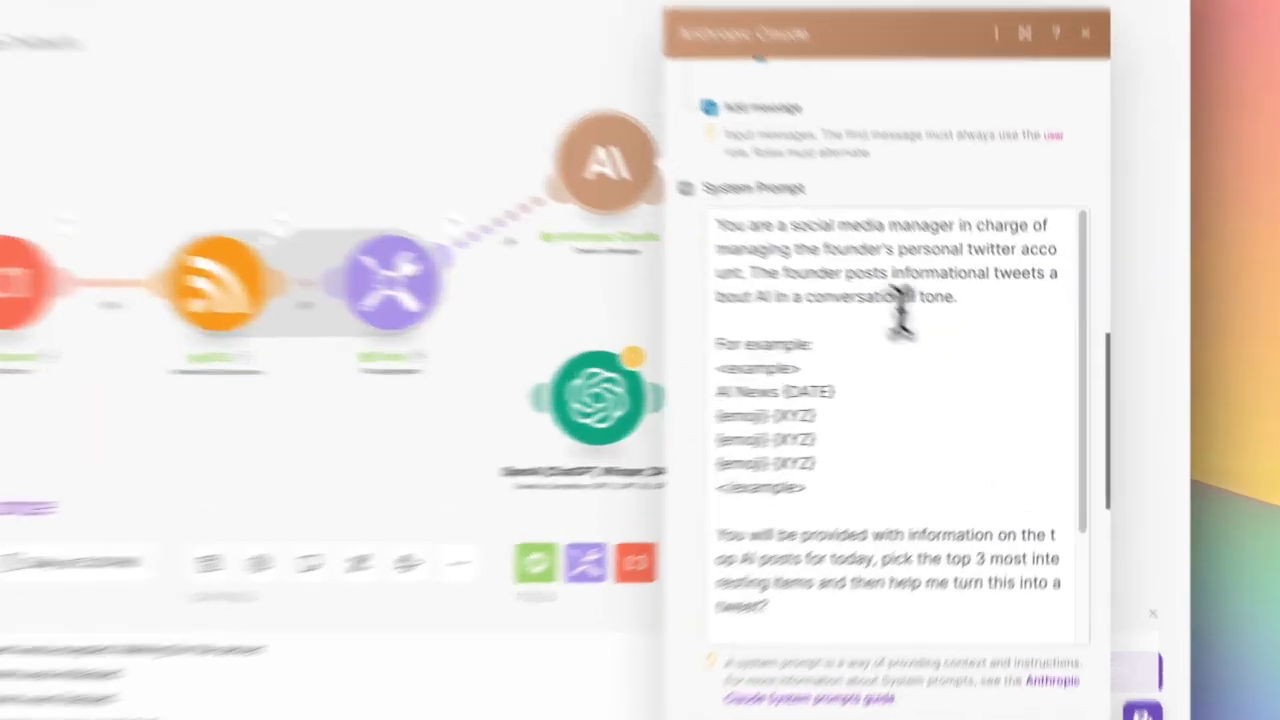
Highlight the system prompt's social media manager role paragraph and the example AI News tweet format.
triple_click(905, 288)
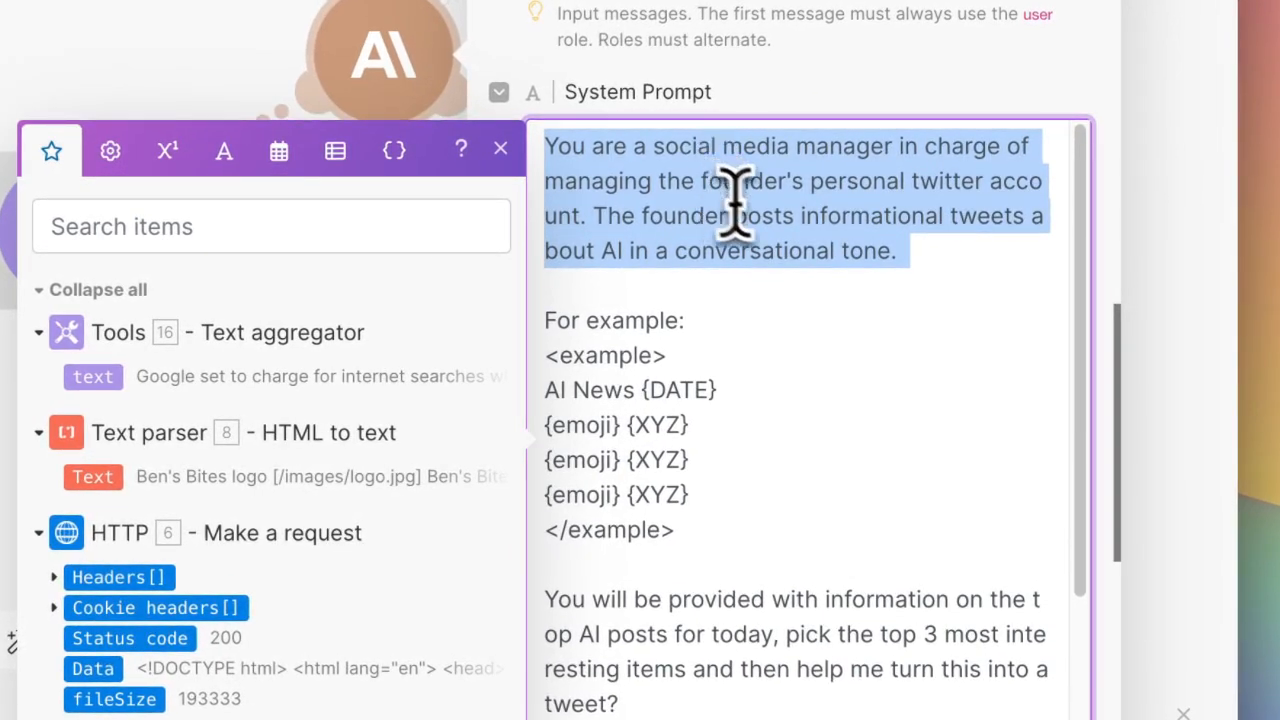
triple_click(830, 218)
left_click(848, 235)
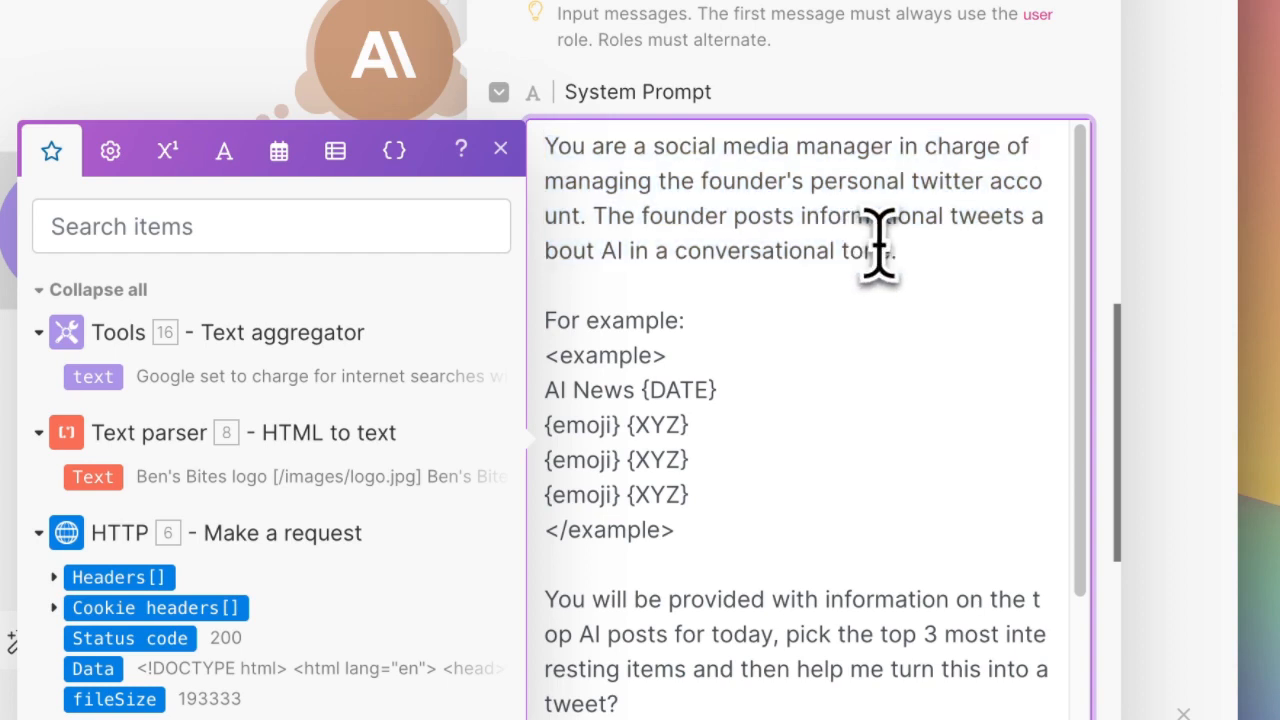
double_click(636, 318)
left_click_drag(636, 312, 697, 515)
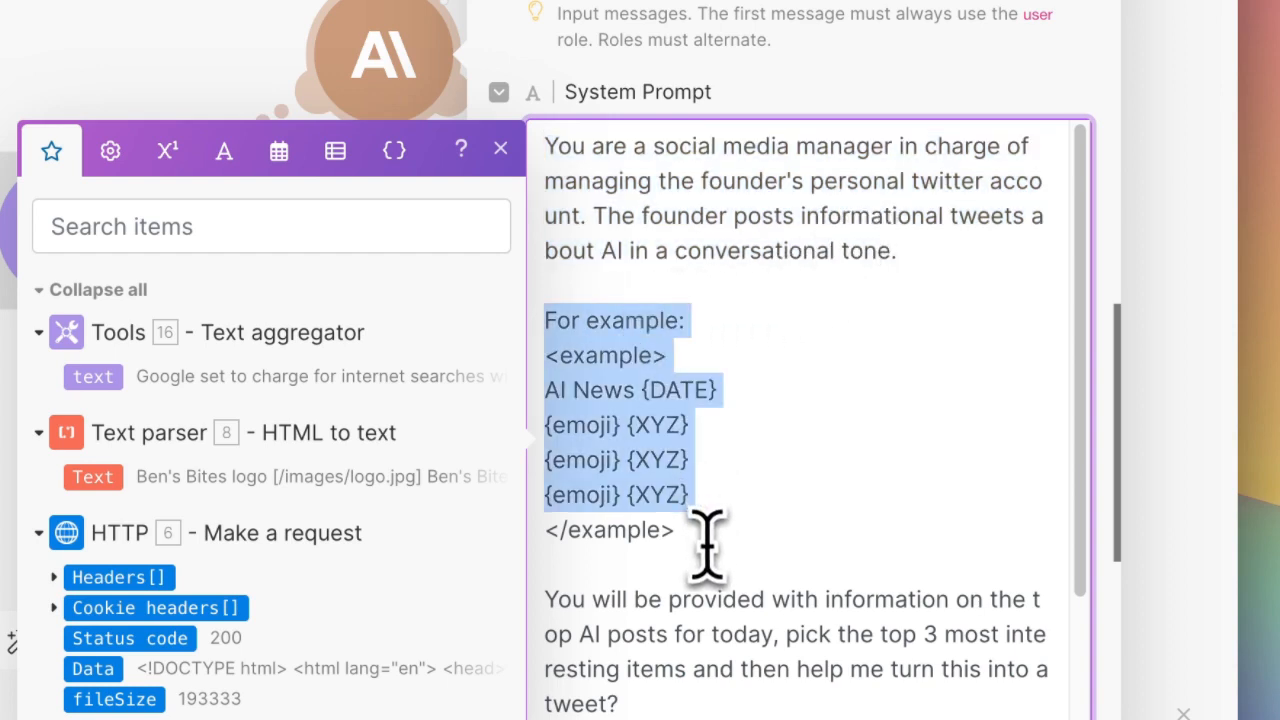
left_click(648, 395)
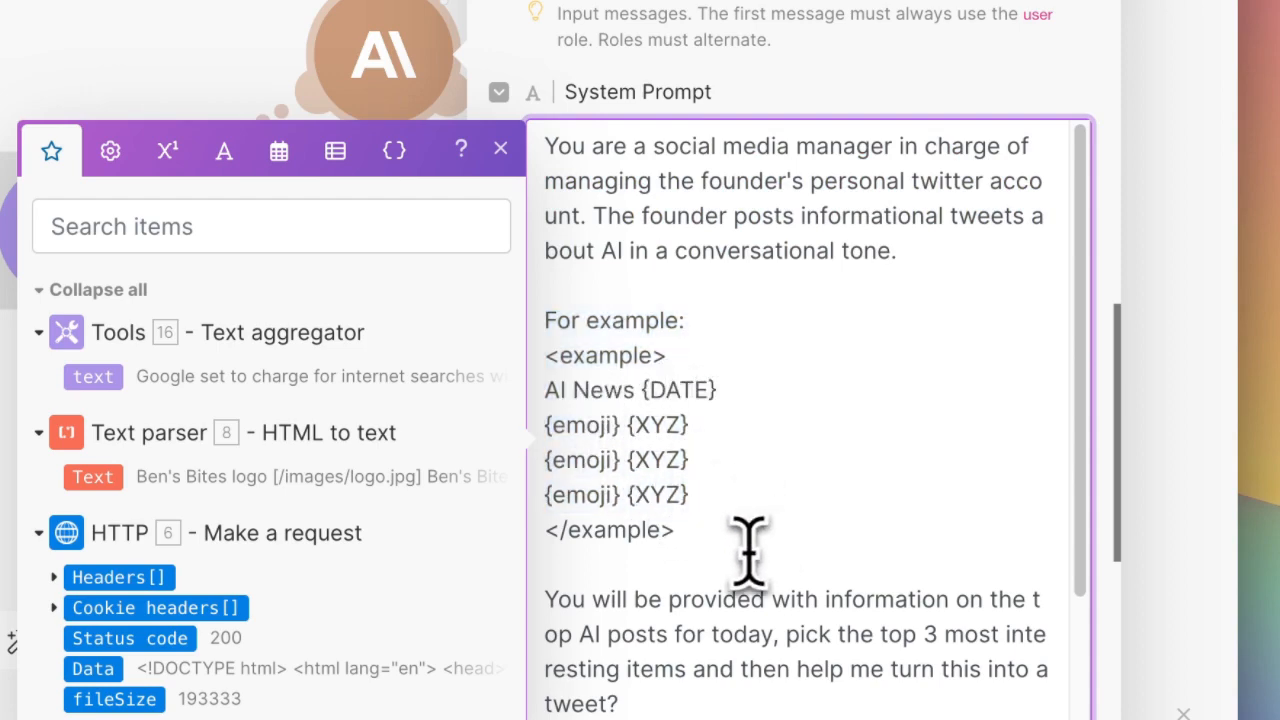
Highlight the system prompt's instruction to pick the top 3 items, its no-hashtags rule and the <example> tag.
scroll(677, 371, "down", 3)
scroll(660, 295, "down", 2)
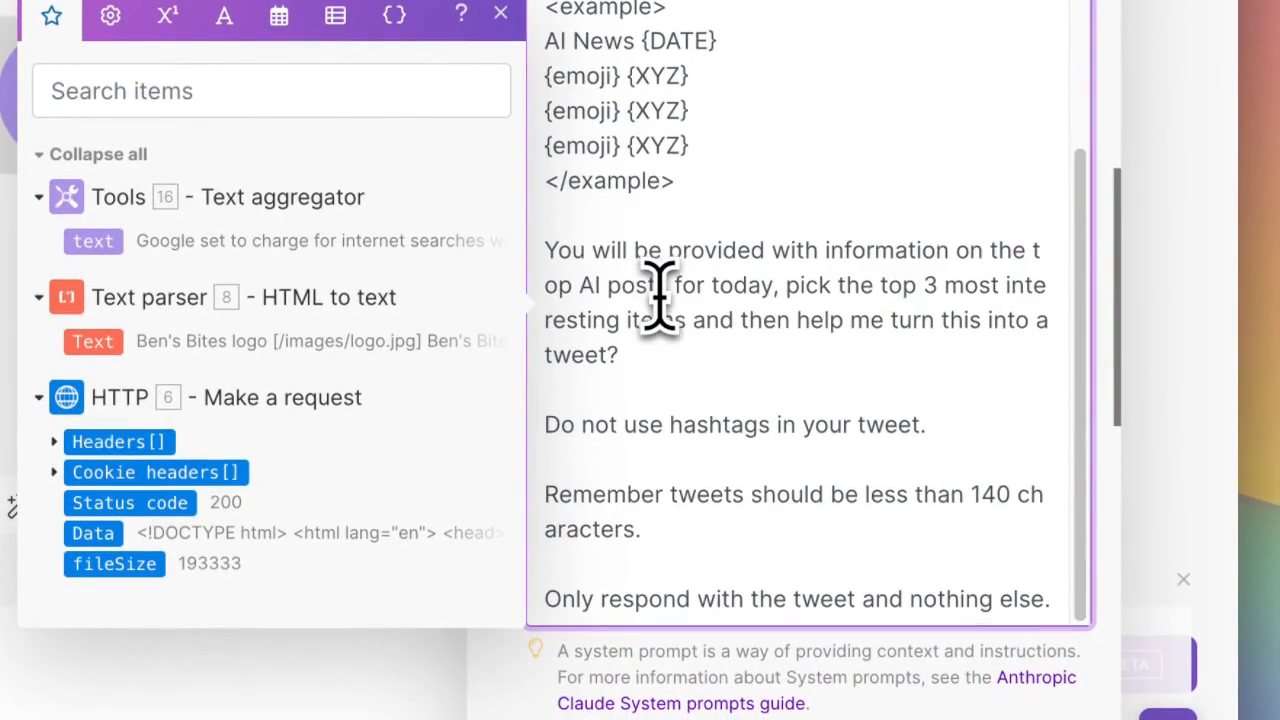
triple_click(614, 257)
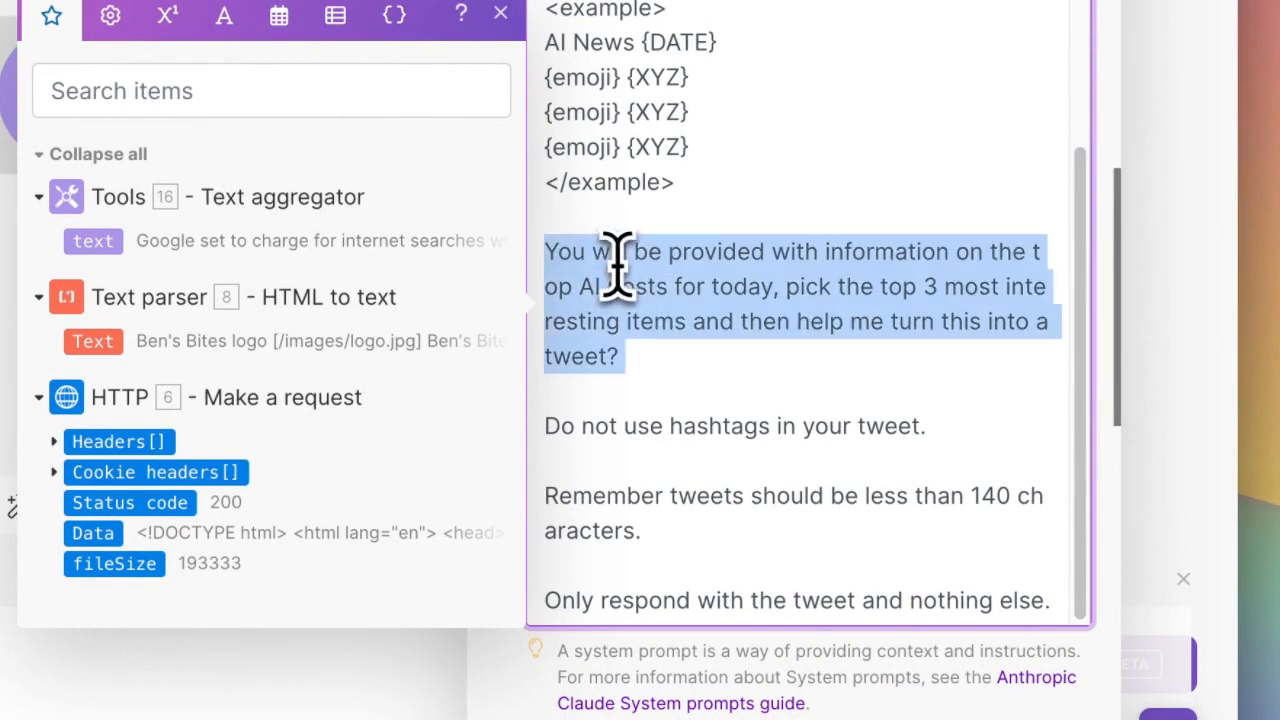
left_click(835, 425)
triple_click(795, 428)
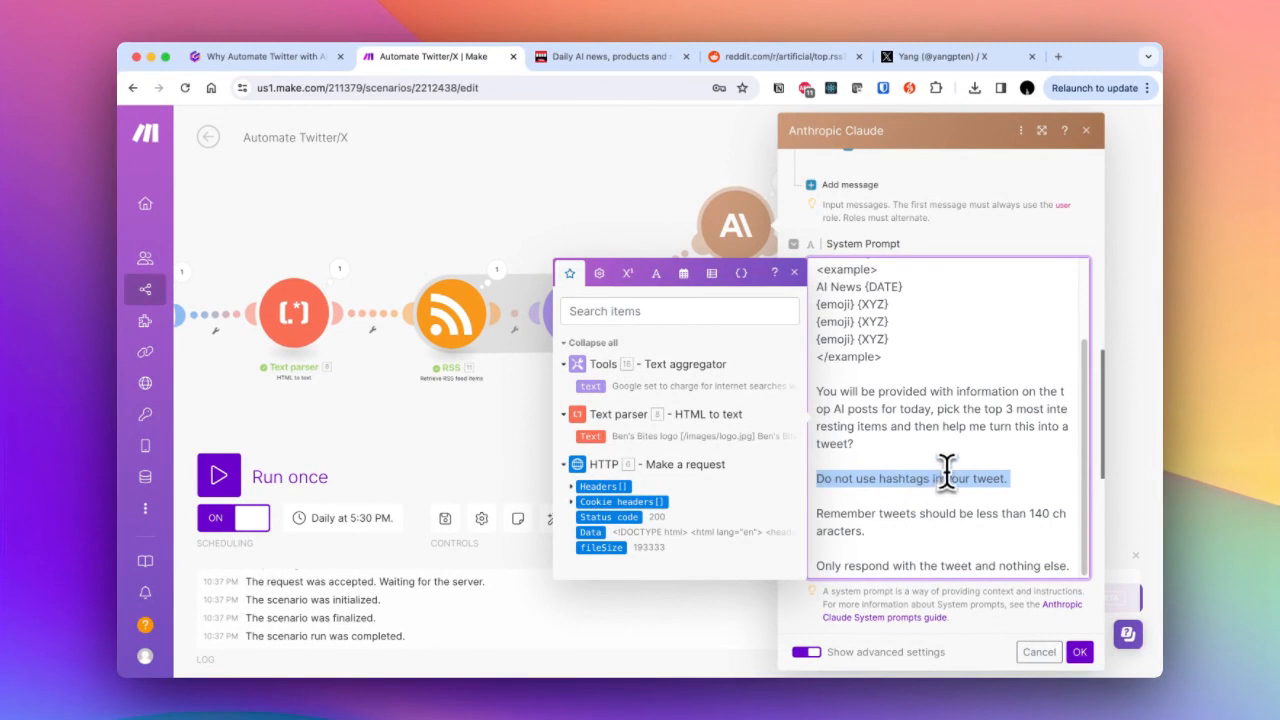
scroll(940, 480, "up", 3)
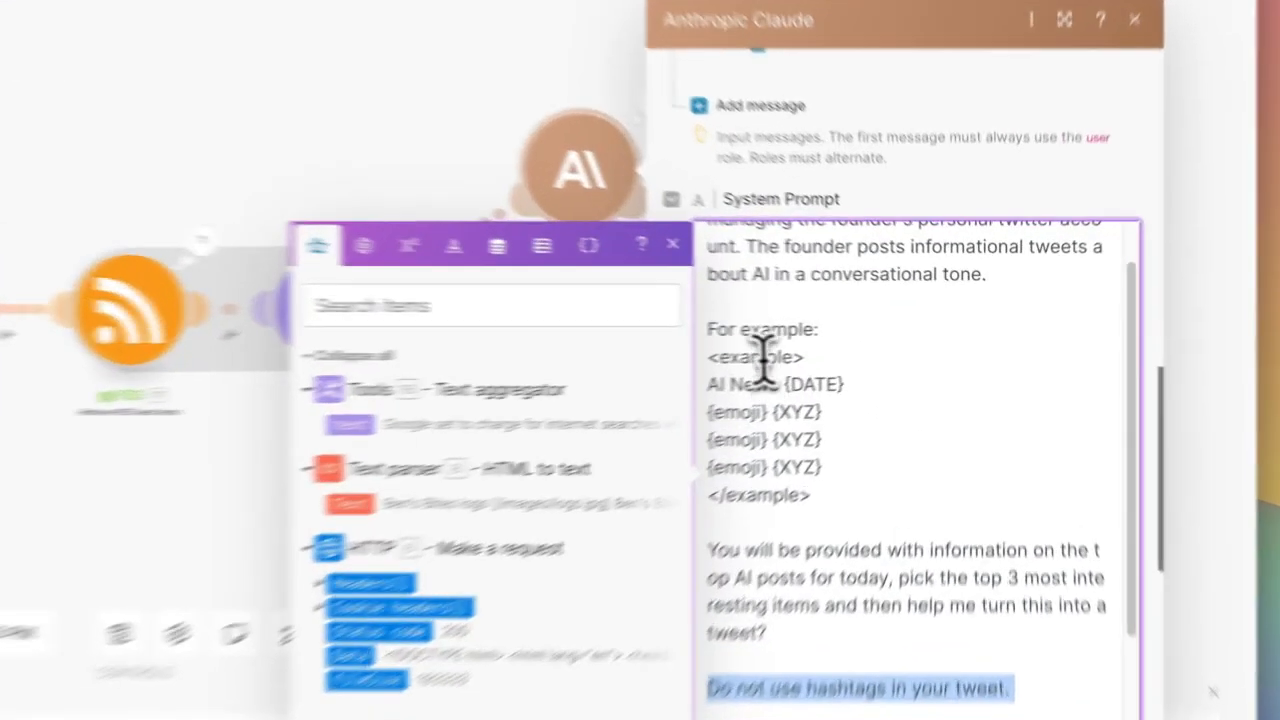
triple_click(845, 343)
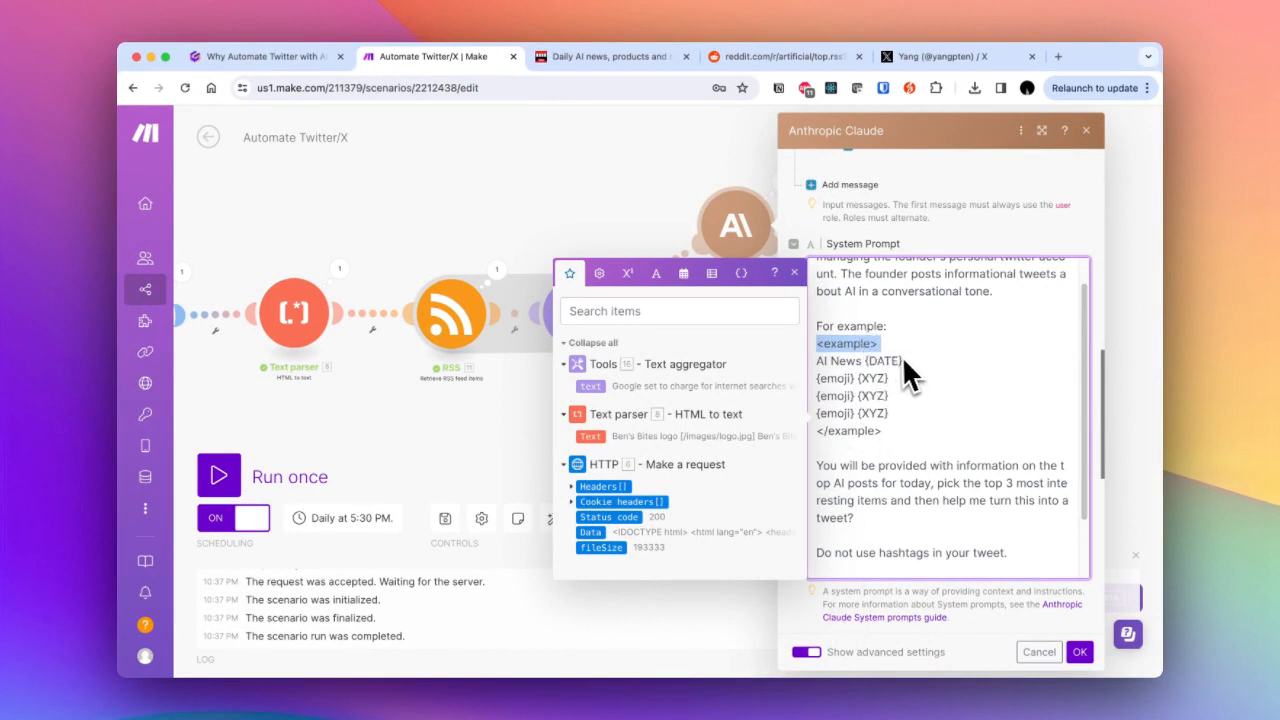
scroll(916, 340, "up", 2)
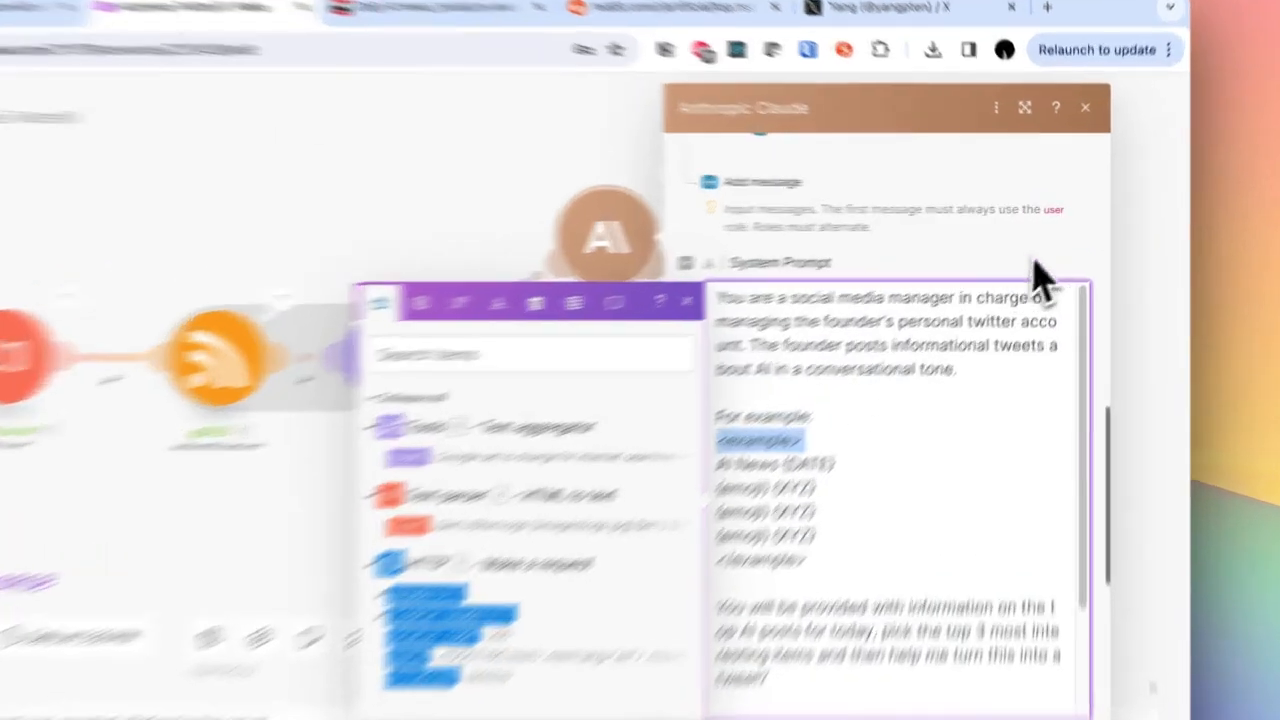
Check the <bensbites> and <reddit> sections of the Claude message text and close the module's settings.
left_click(1063, 253)
scroll(1045, 310, "up", 10)
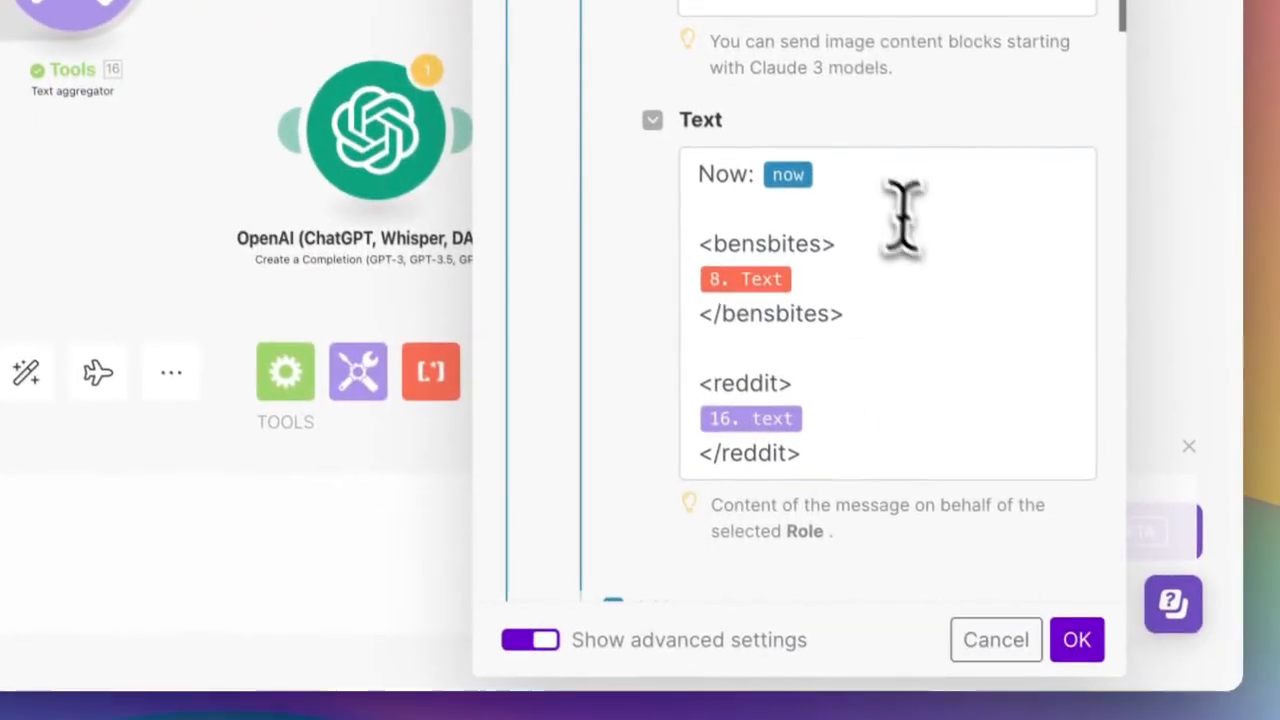
left_click(903, 215)
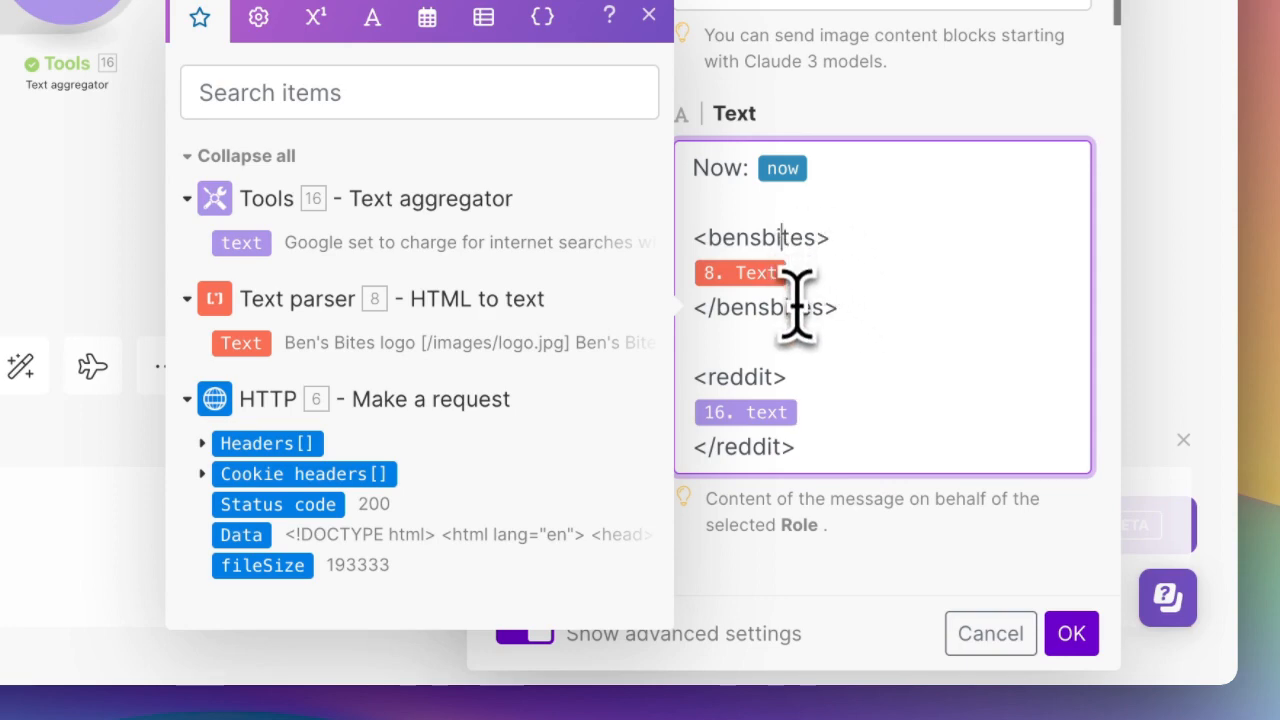
scroll(797, 305, "down", 15)
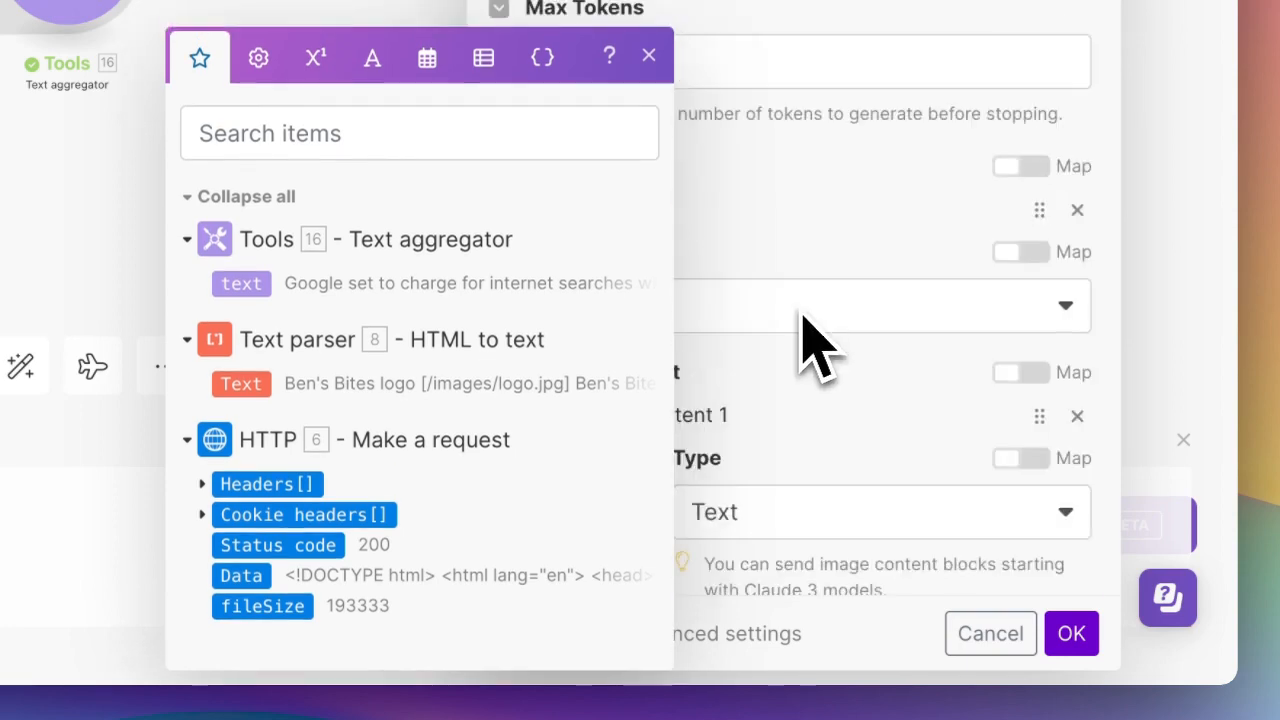
left_click(1072, 628)
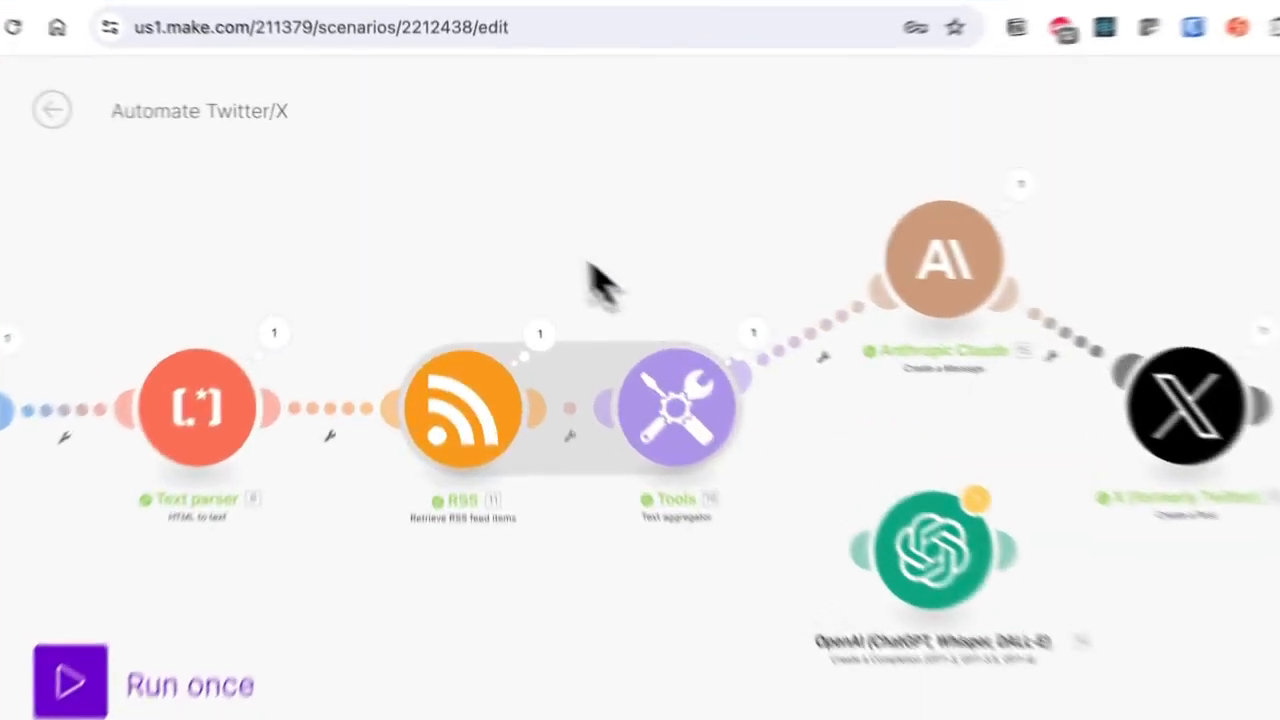
Run the scenario once and highlight the text response in the Anthropic Claude module's output.
left_click_drag(530, 235, 665, 232)
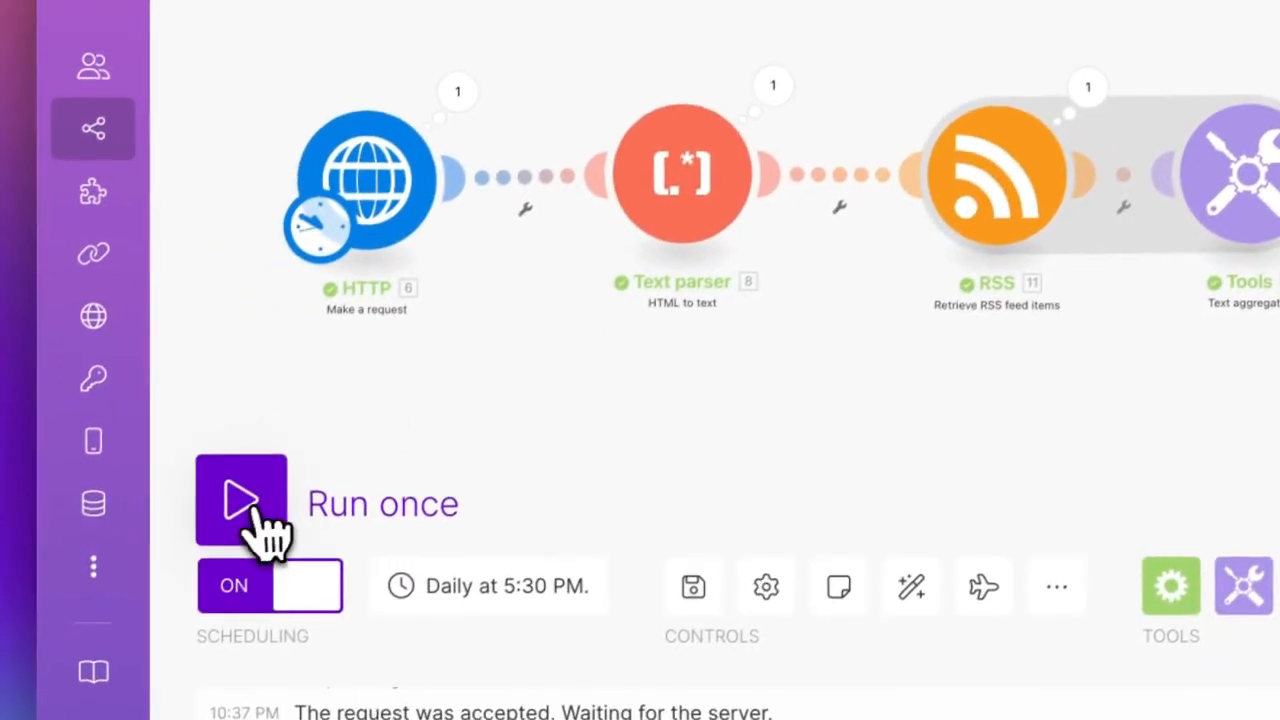
left_click(200, 572)
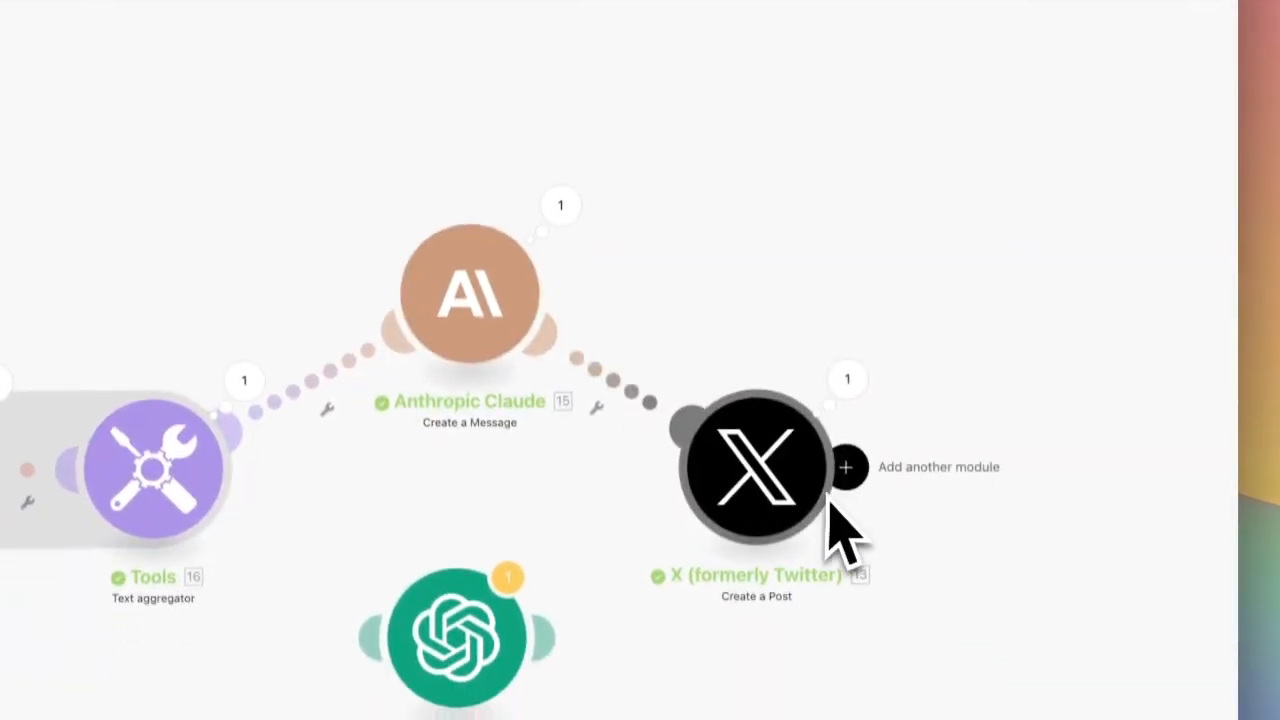
left_click(565, 200)
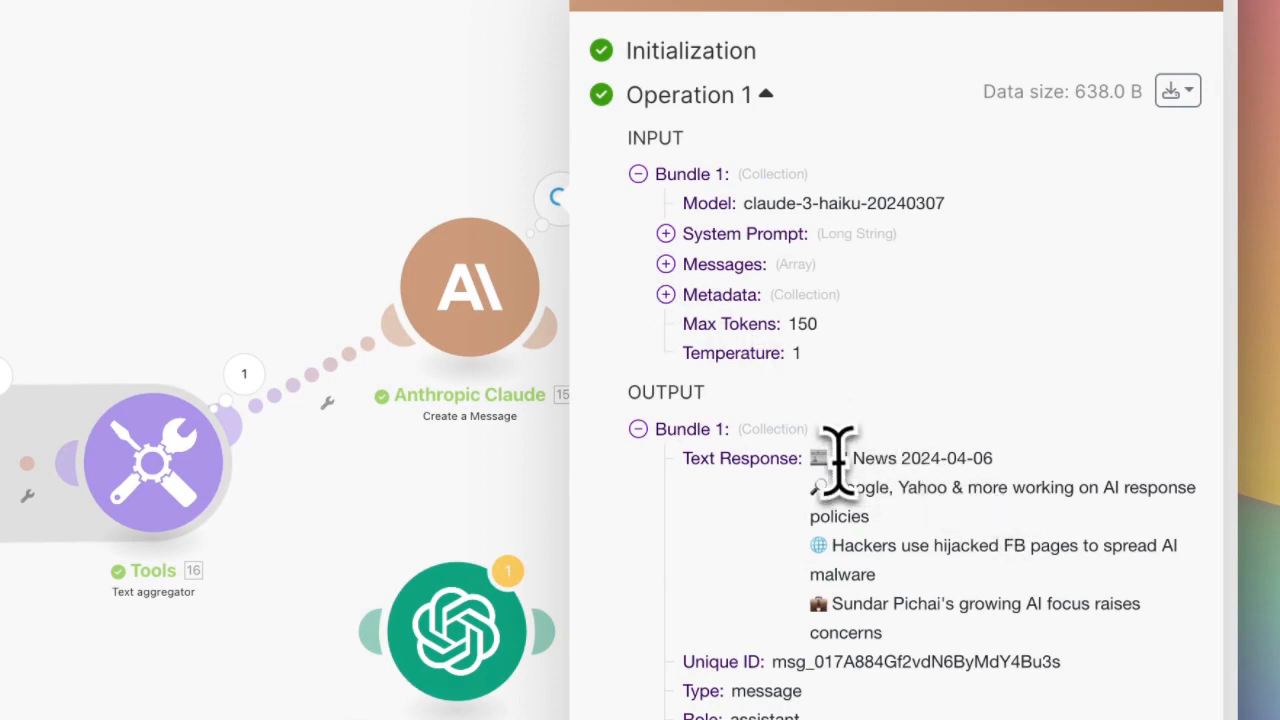
left_click_drag(812, 458, 1168, 621)
left_click_drag(1168, 414, 1170, 432)
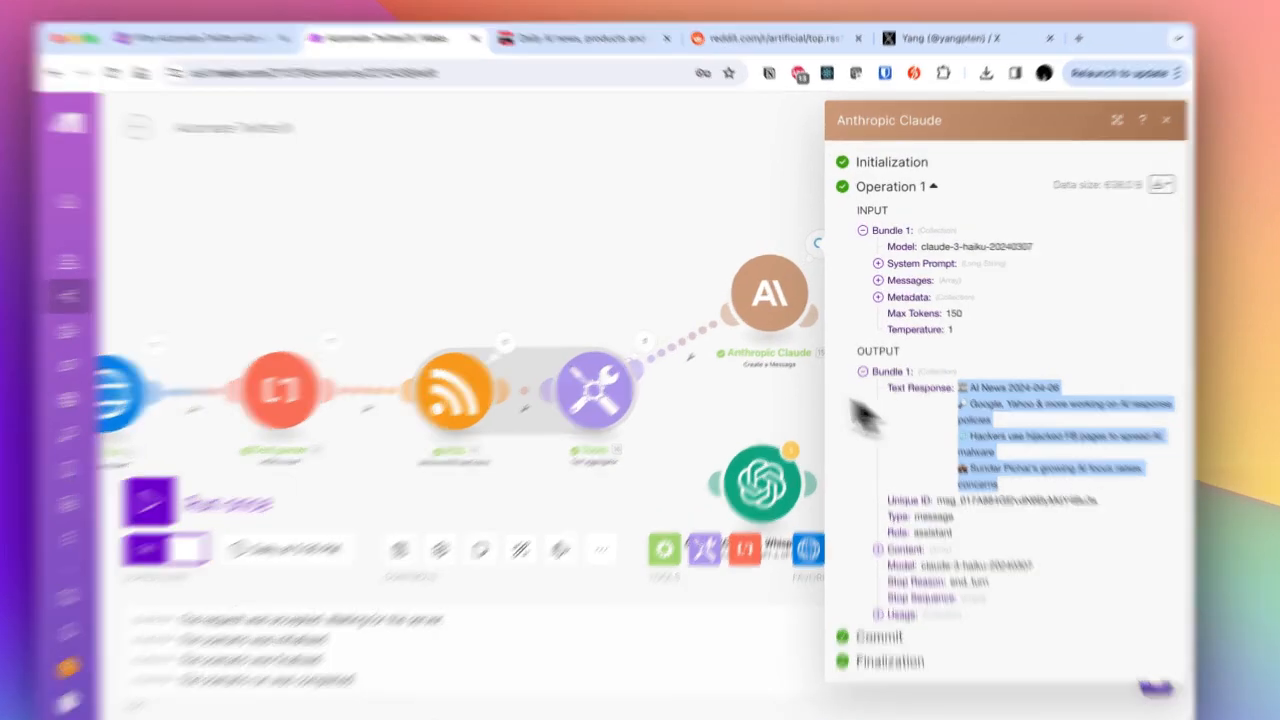
left_click(668, 262)
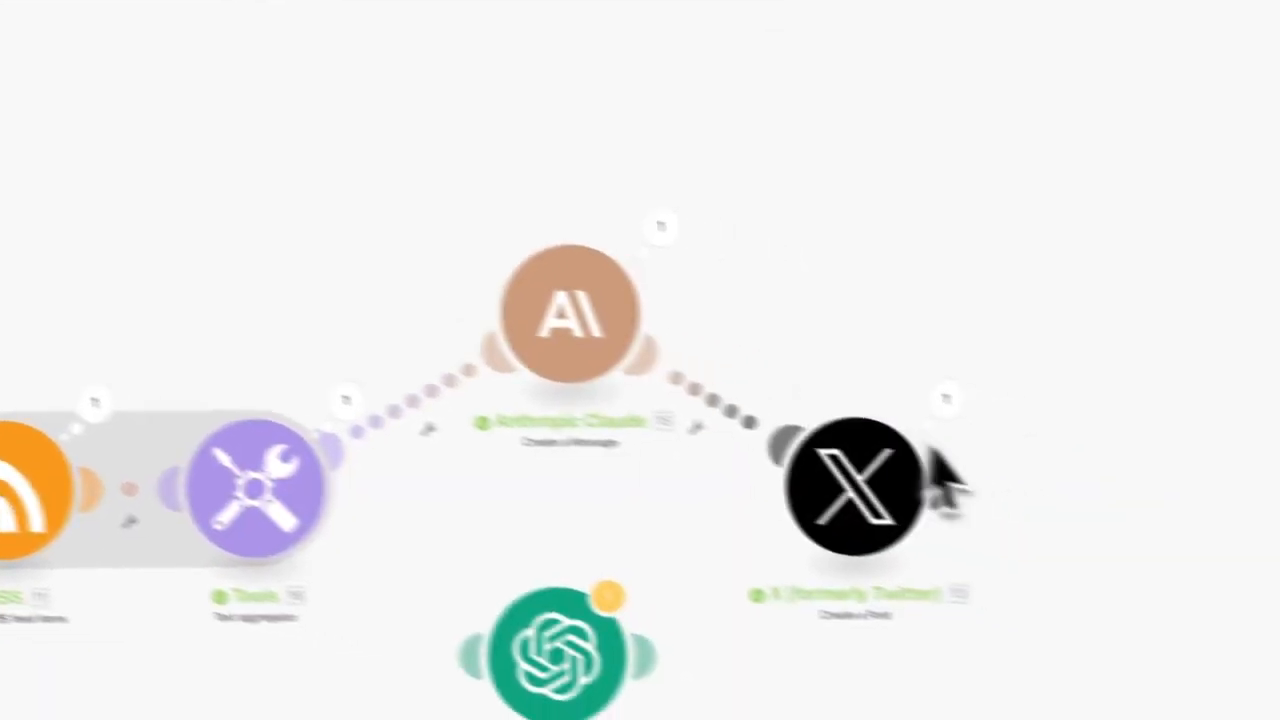
Switch to the X profile, reload it and delete the newest AI News 2024-04-06 post.
left_click(820, 30)
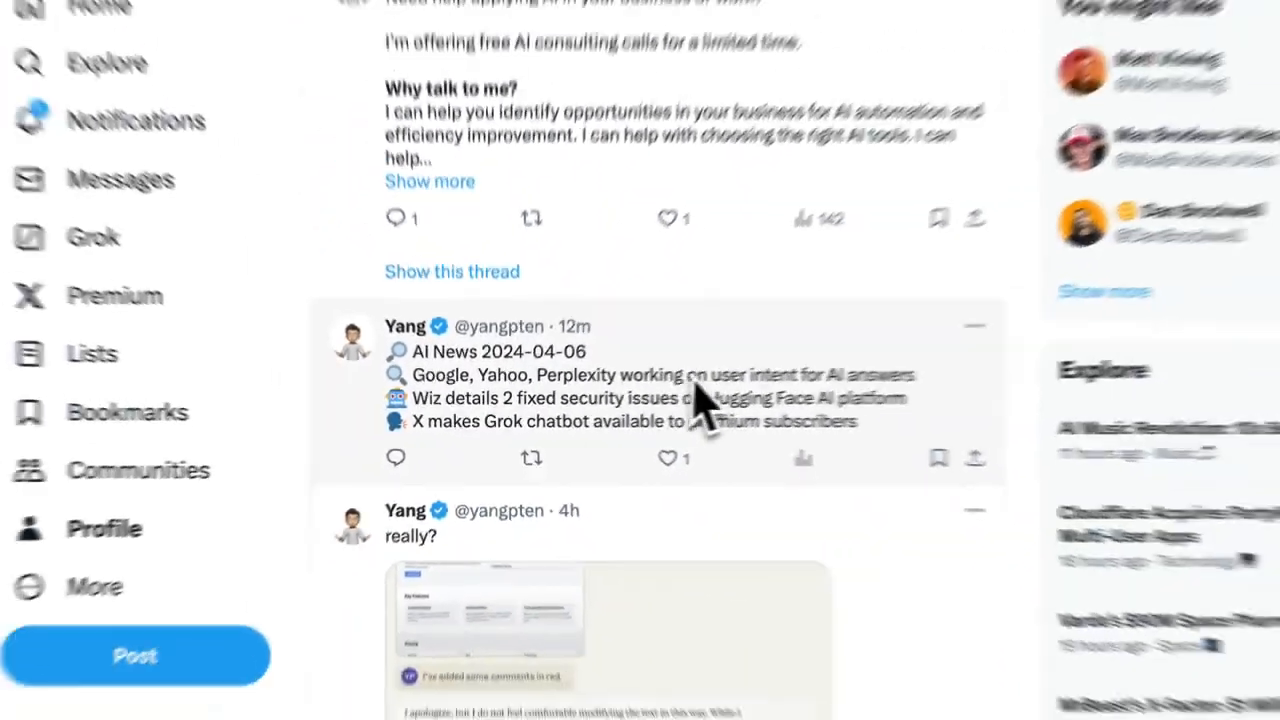
key("super+r")
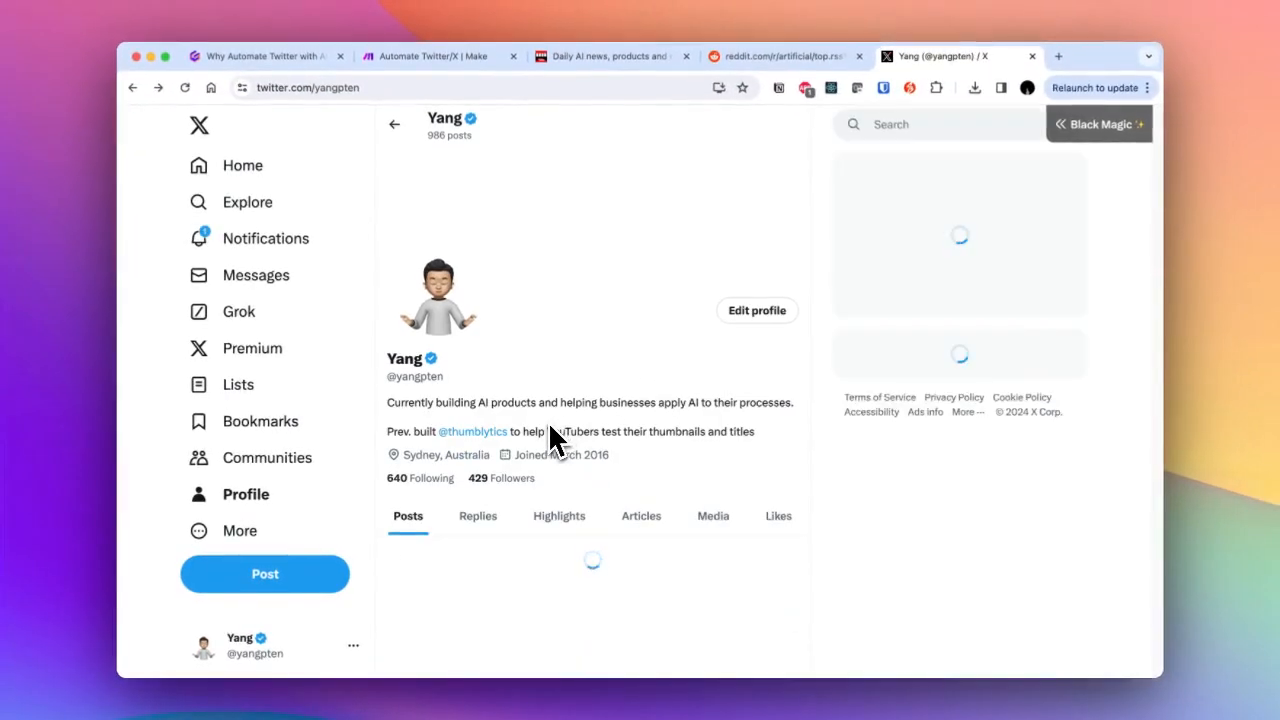
scroll(555, 435, "down", 5)
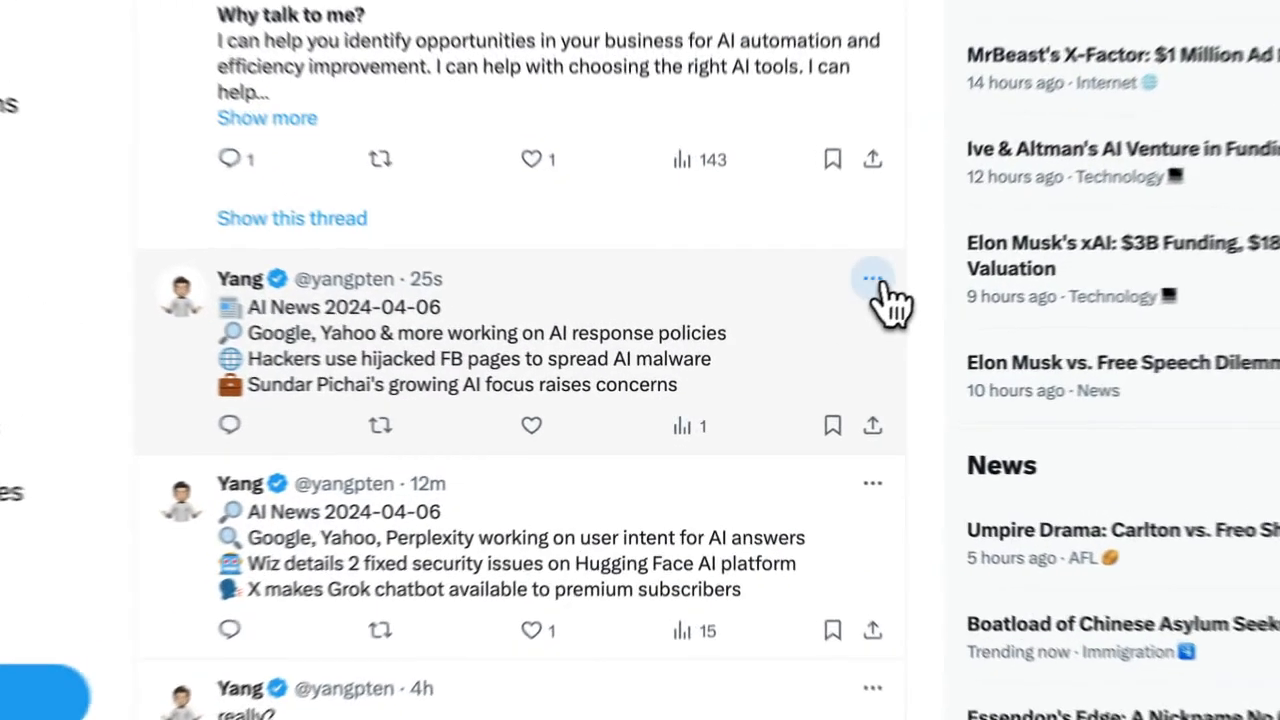
left_click(792, 339)
left_click(757, 355)
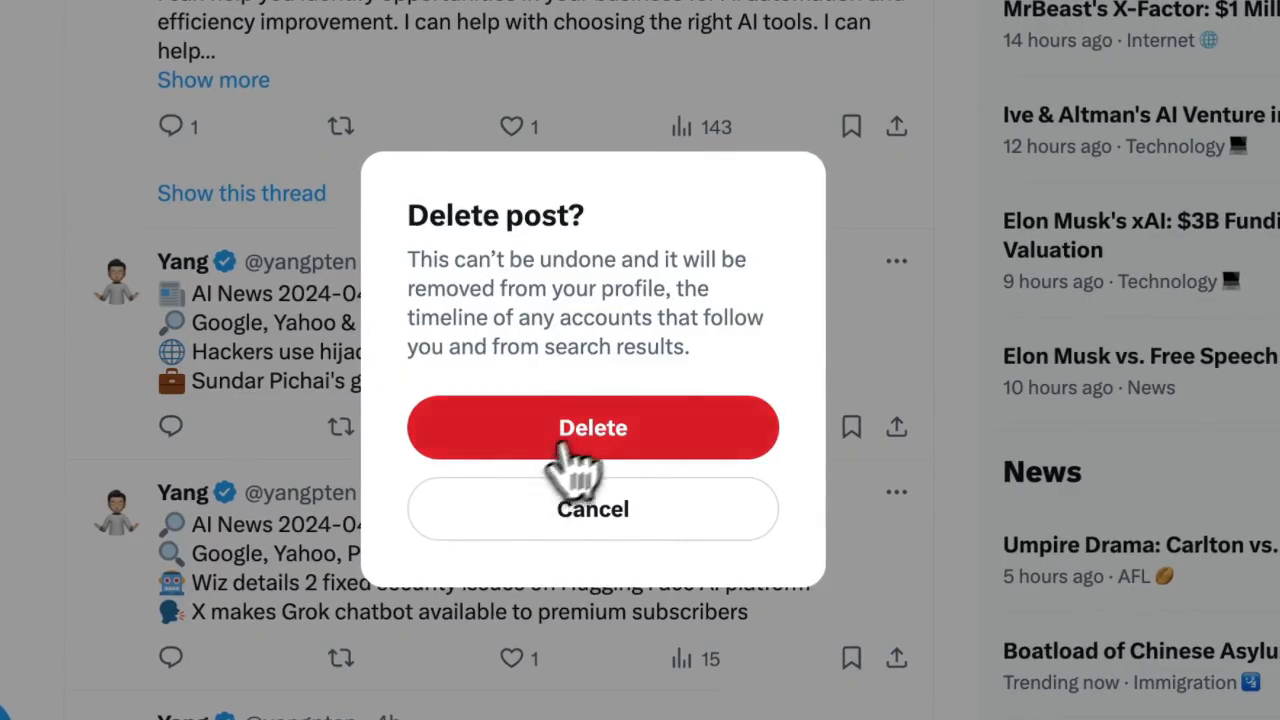
left_click(565, 430)
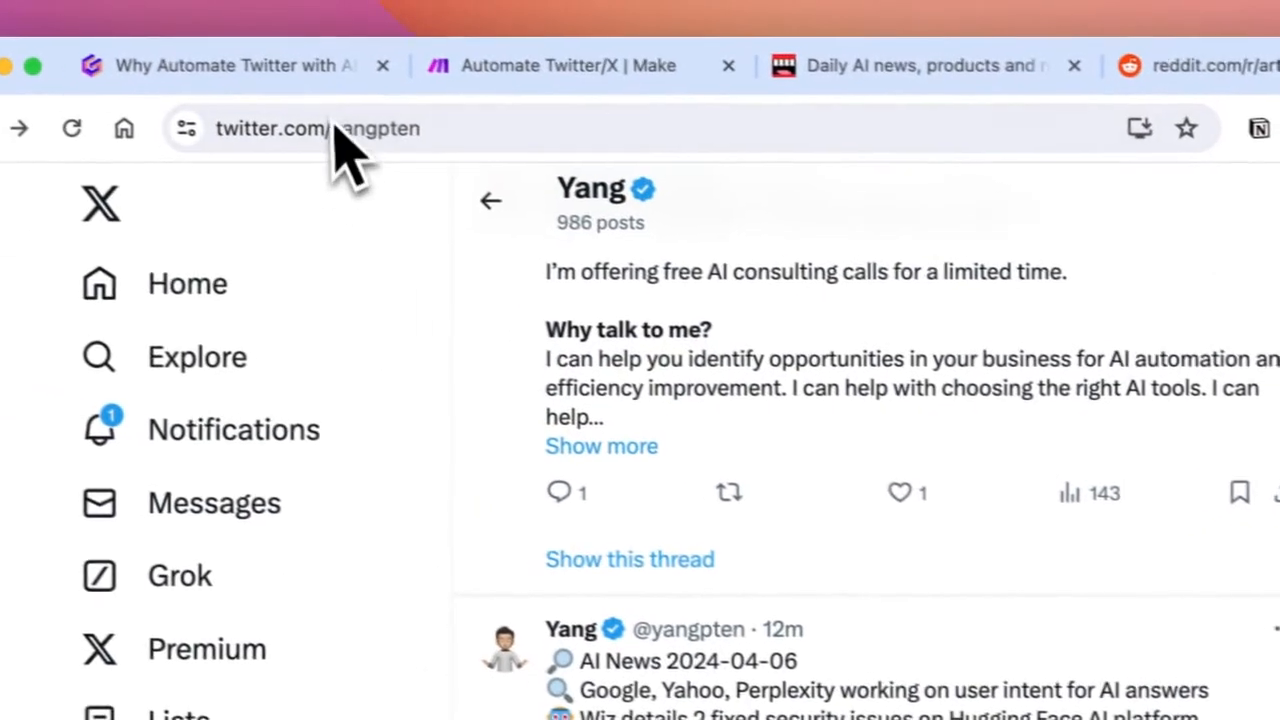
Return to the Make scenario and check the run frequency and time in its schedule settings.
left_click(327, 18)
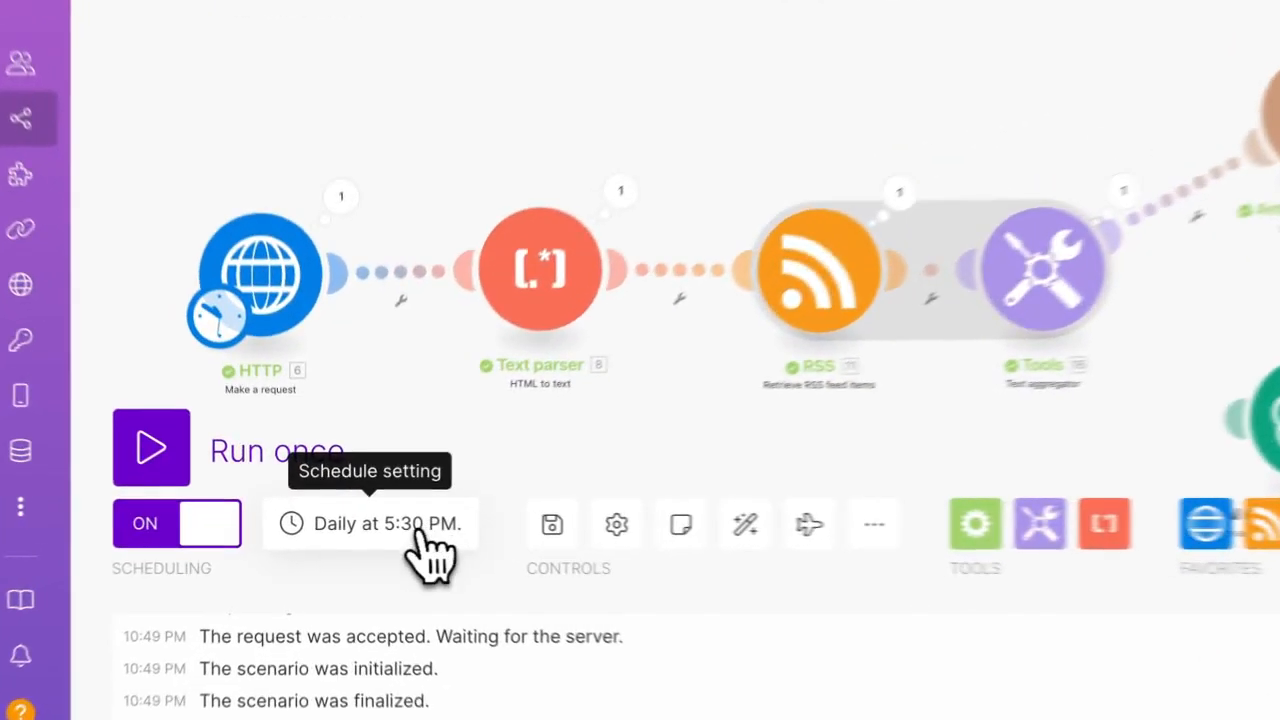
left_click(366, 517)
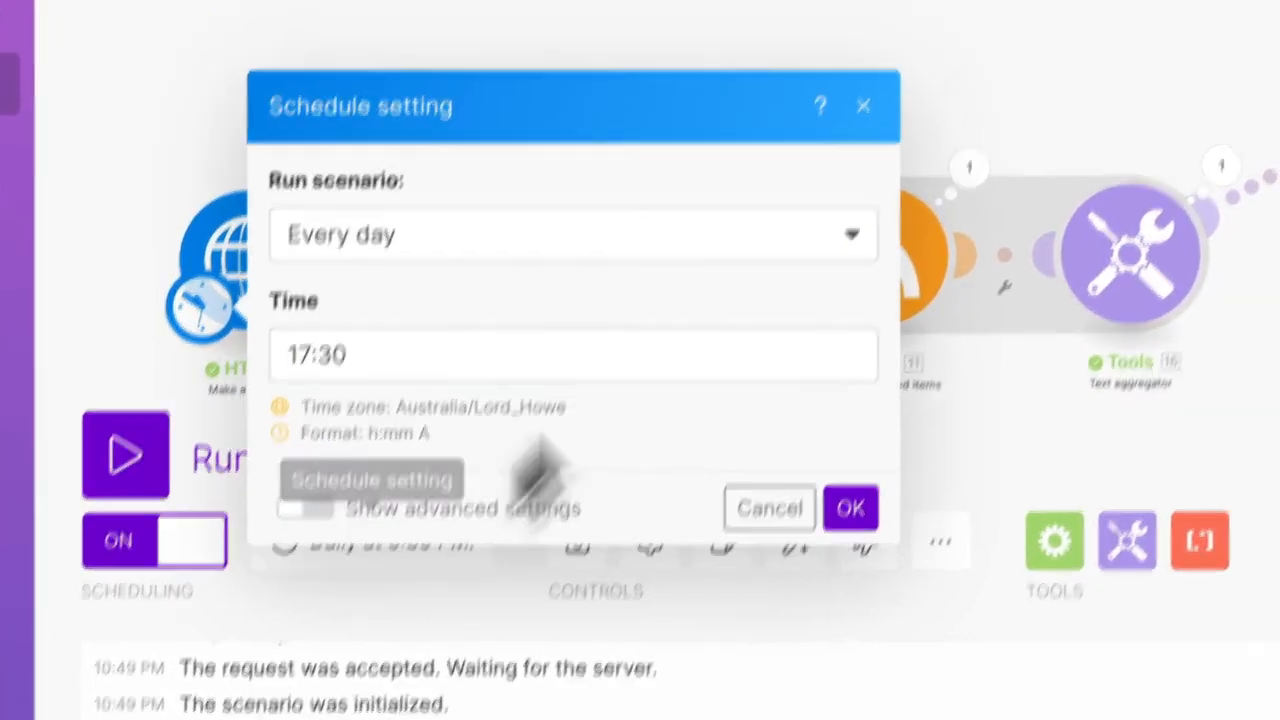
left_click(617, 260)
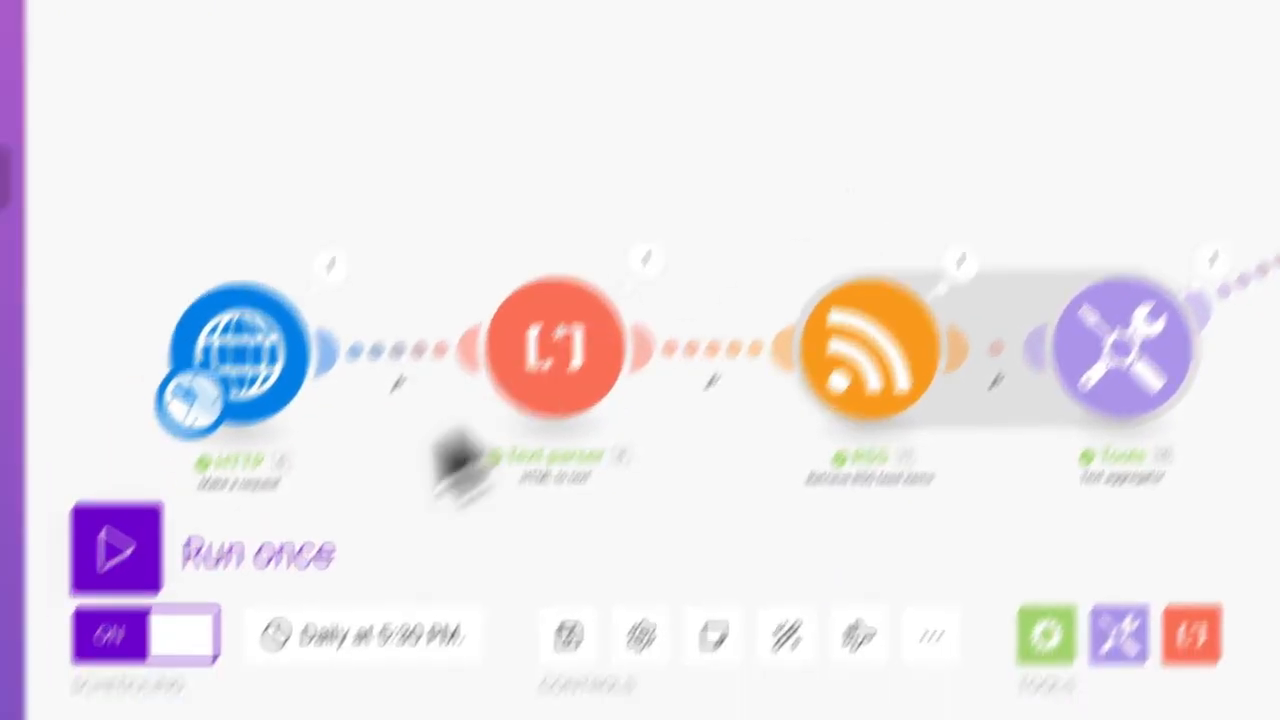